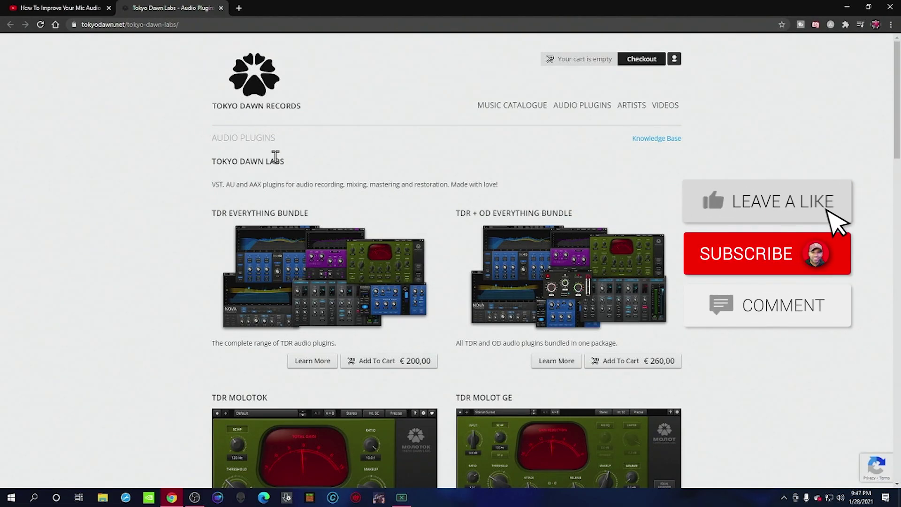
Scroll through Tokyo Dawn Labs' plugin list past Nova, Kotelnikov and VOS SlickEQ
scroll(211, 177, "down", 10)
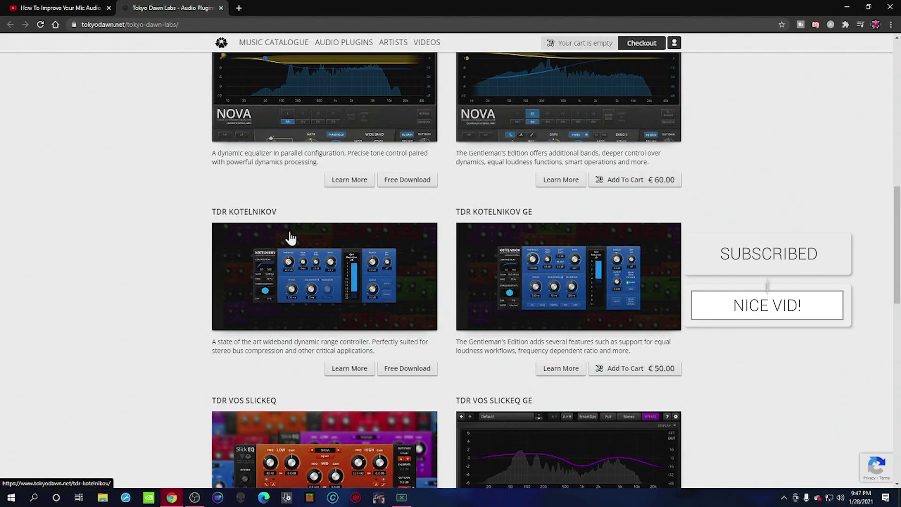
scroll(422, 371, "down", 6)
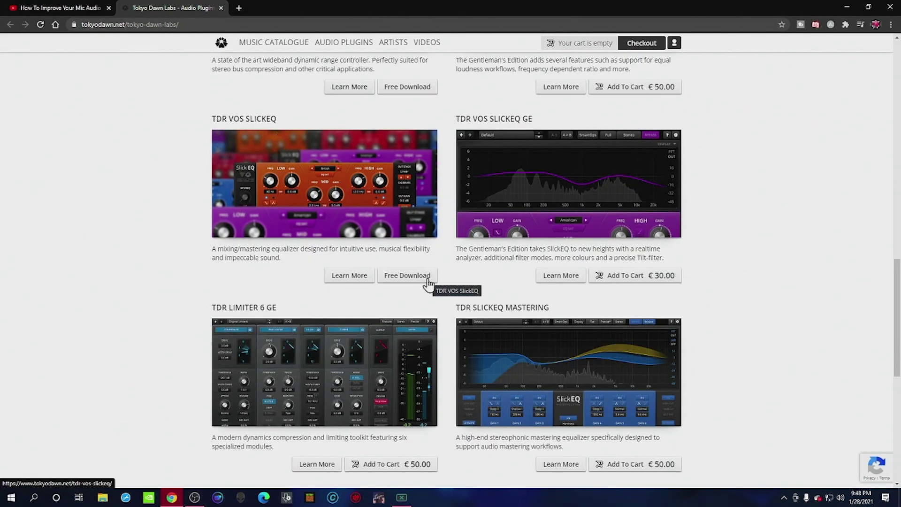
scroll(413, 305, "up", 9)
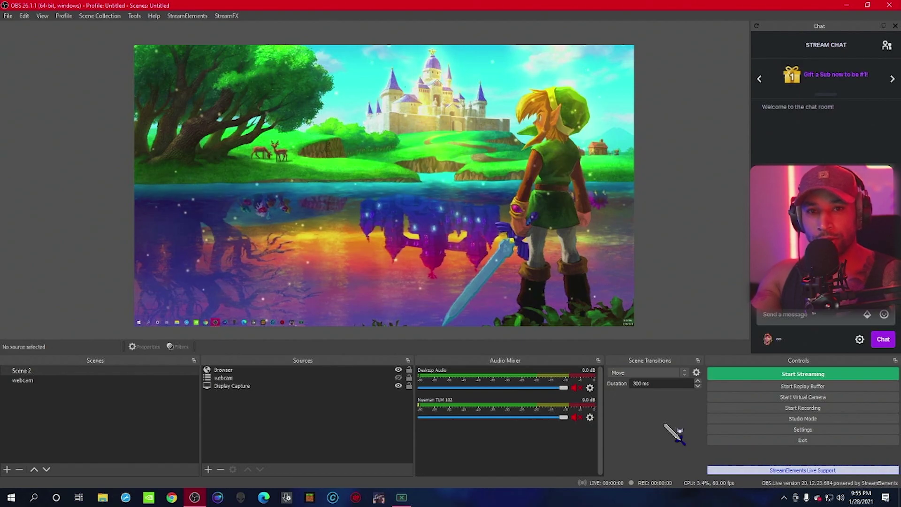
Add a VST 2.x plug-in filter named 'slick eq' to the Nueman TLM 102 mic
left_click(590, 418)
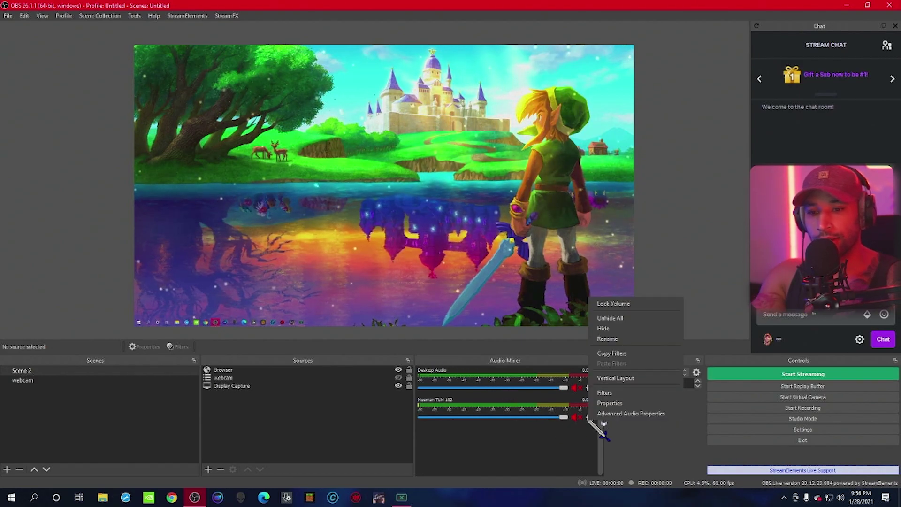
left_click(622, 393)
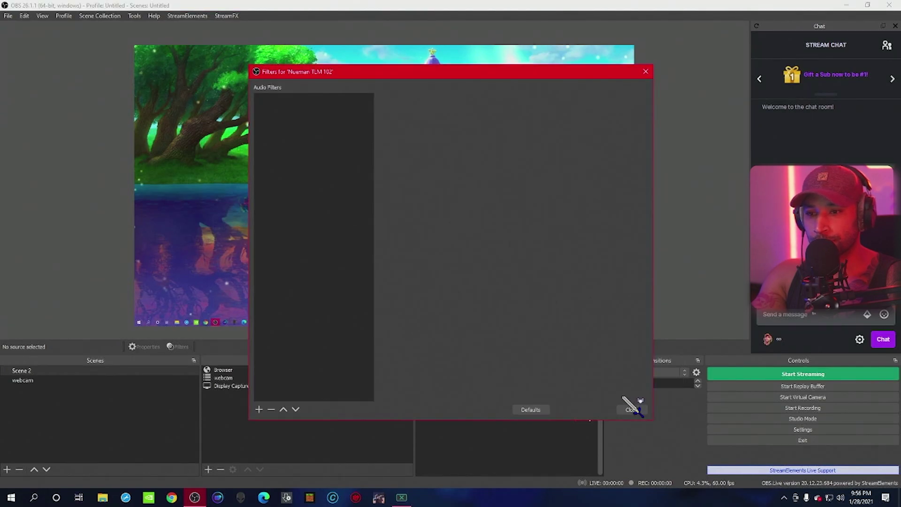
left_click(259, 410)
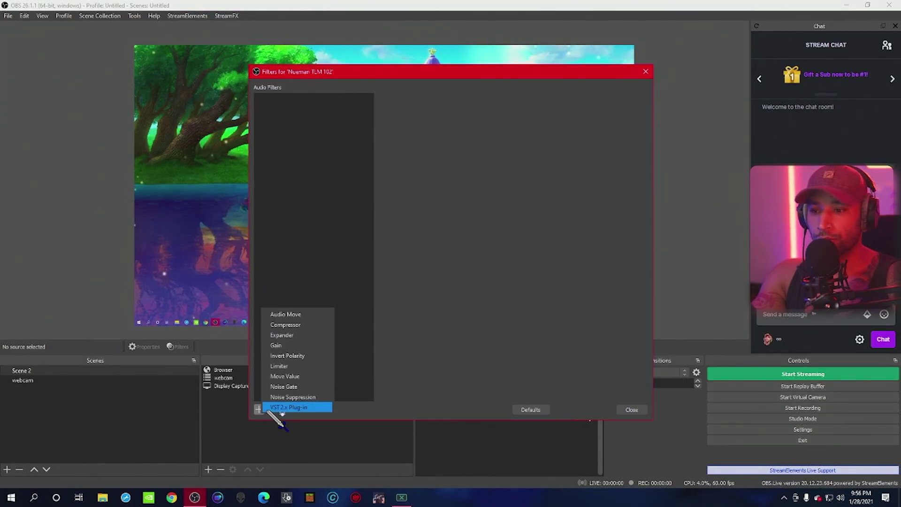
left_click(319, 409)
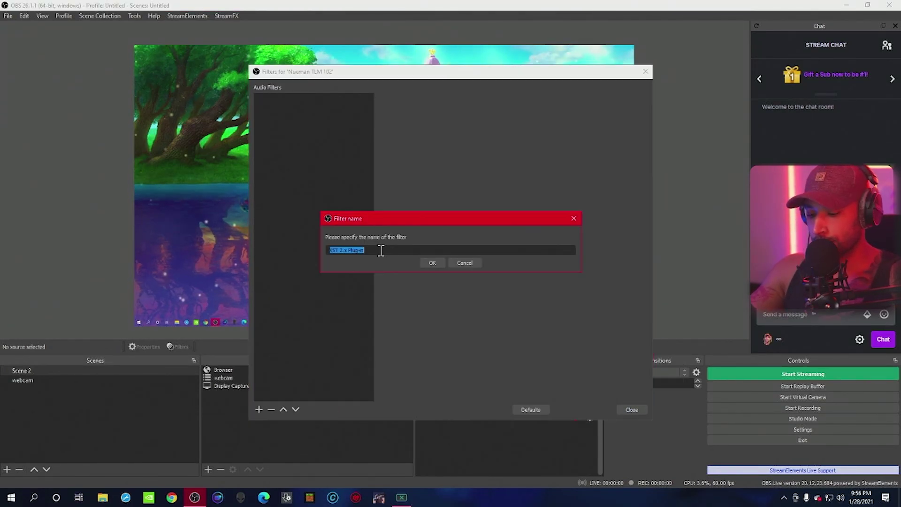
type("slick")
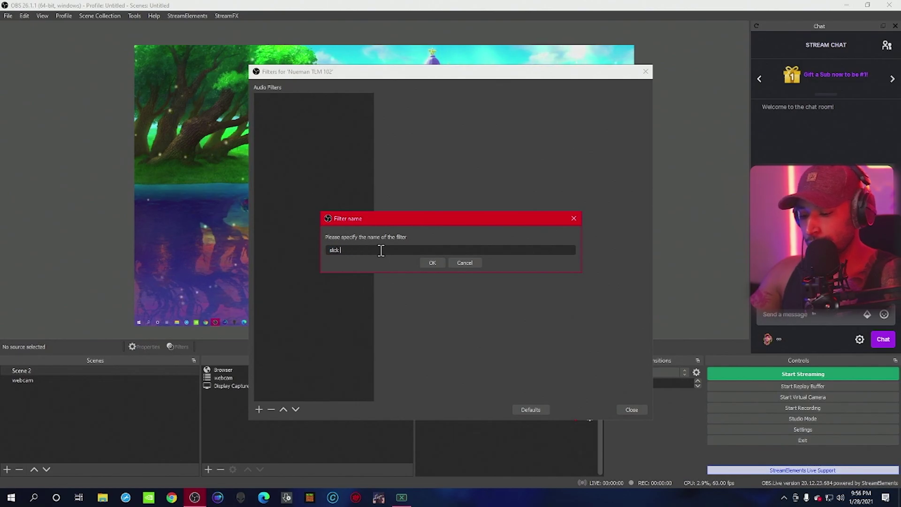
type(" eq")
key("Return")
left_click(639, 99)
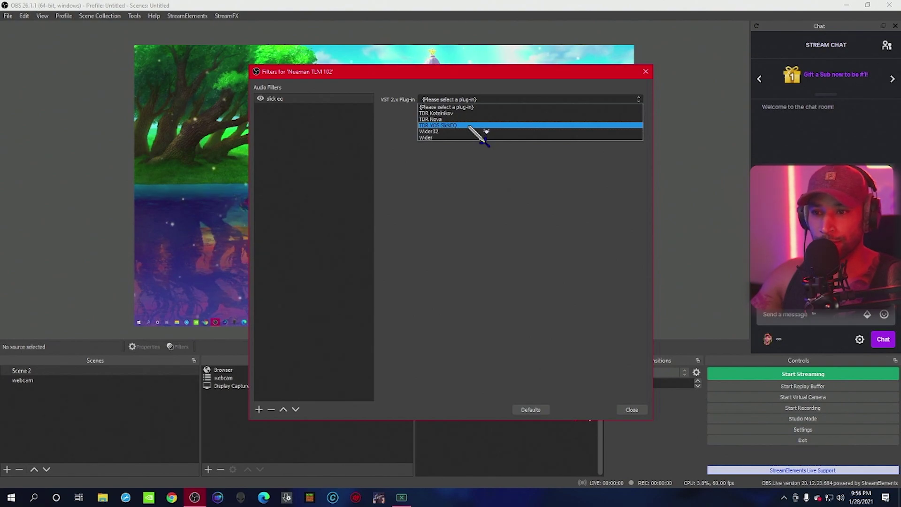
Load TDR VOS SlickEQ and set Live quality, German model and EQ saturation
left_click(468, 125)
left_click(478, 114)
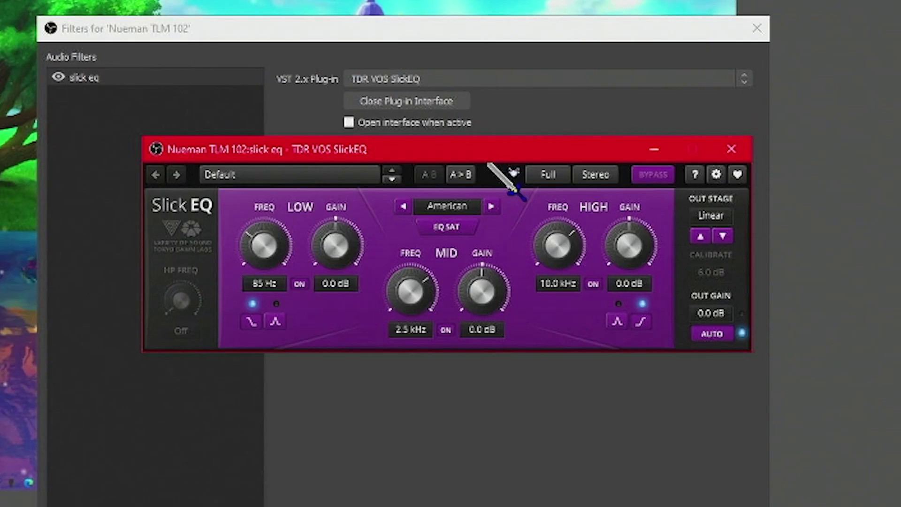
left_click(546, 174)
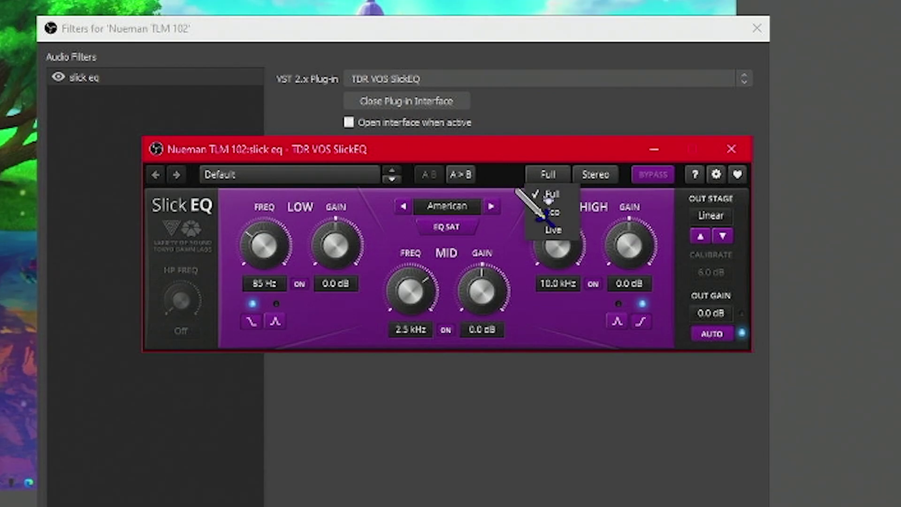
left_click(549, 194)
left_click(549, 174)
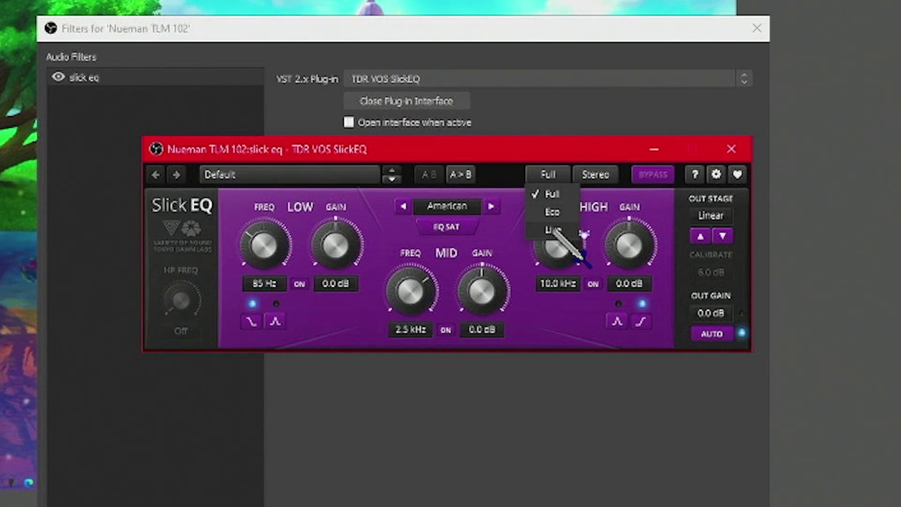
left_click(553, 229)
left_click(492, 206)
left_click(491, 206)
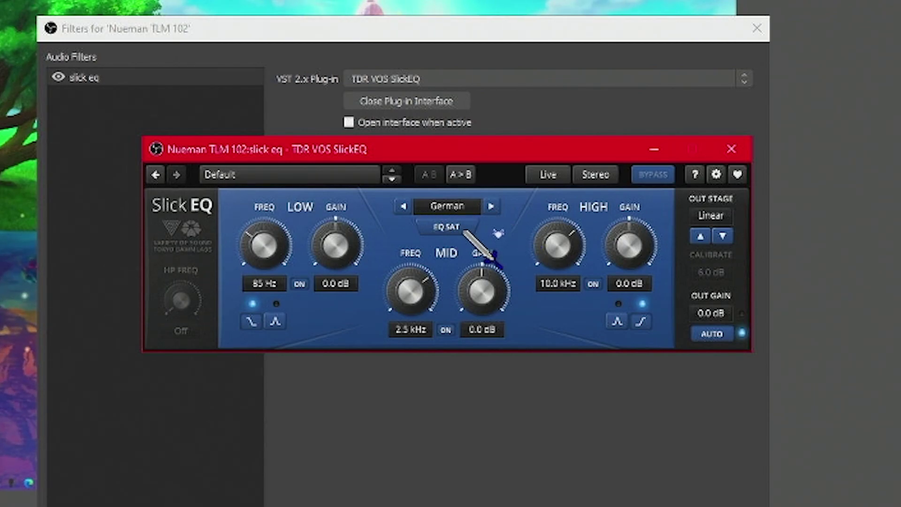
left_click(464, 231)
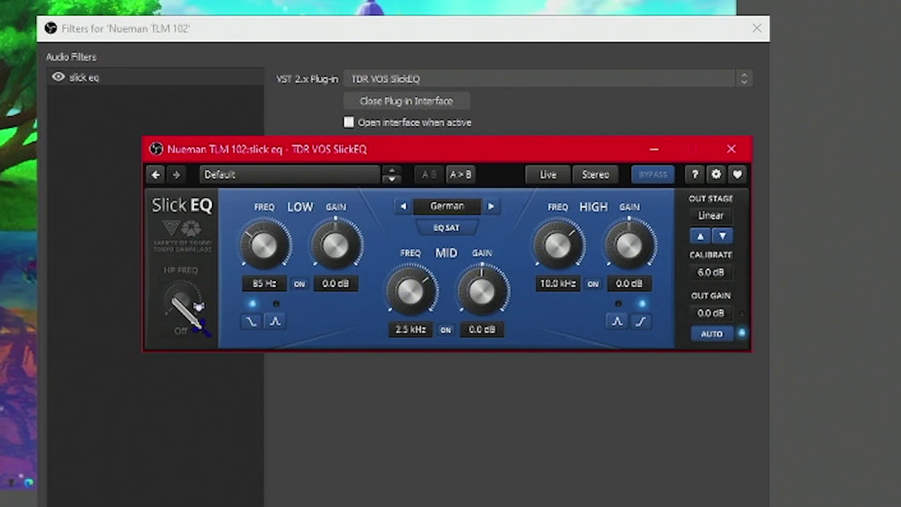
Enable a 50 Hz high-pass, boost the low bell 6 dB, and cut 400 Hz by 4.5 dB
left_click_drag(173, 299, 173, 296)
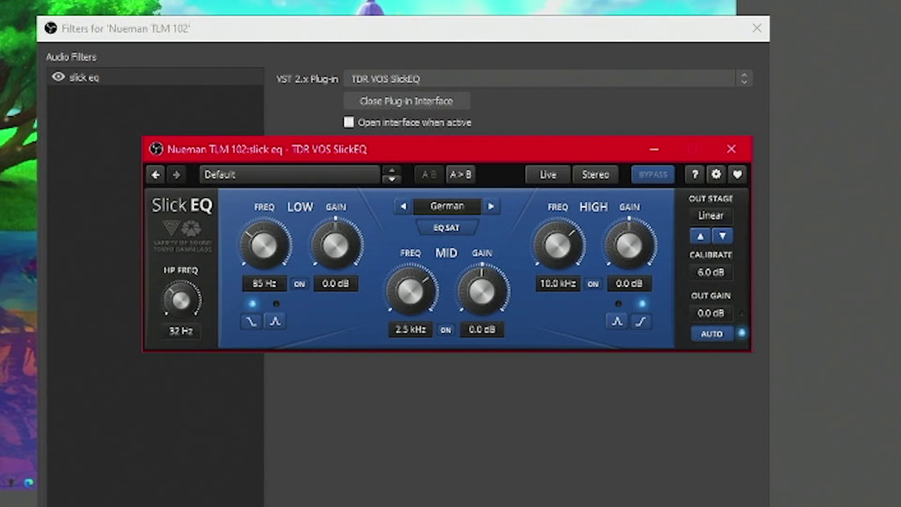
left_click_drag(201, 305, 201, 310)
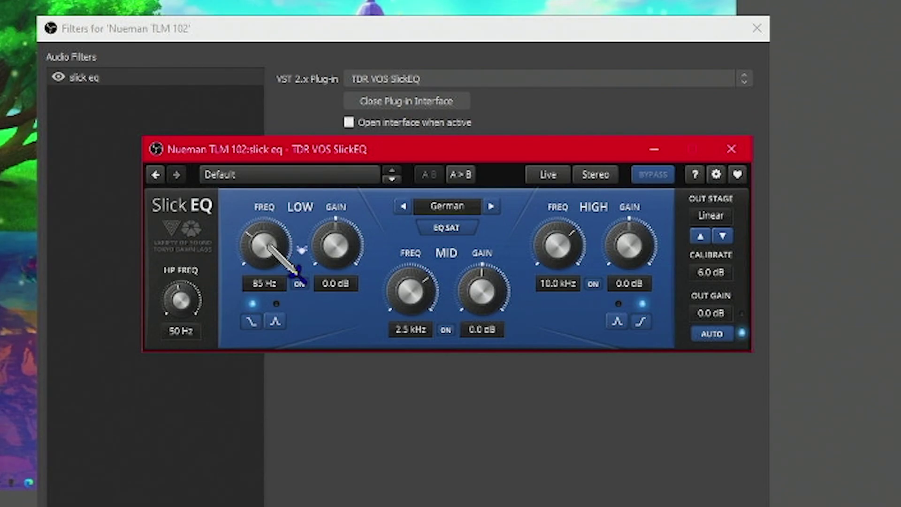
left_click(275, 321)
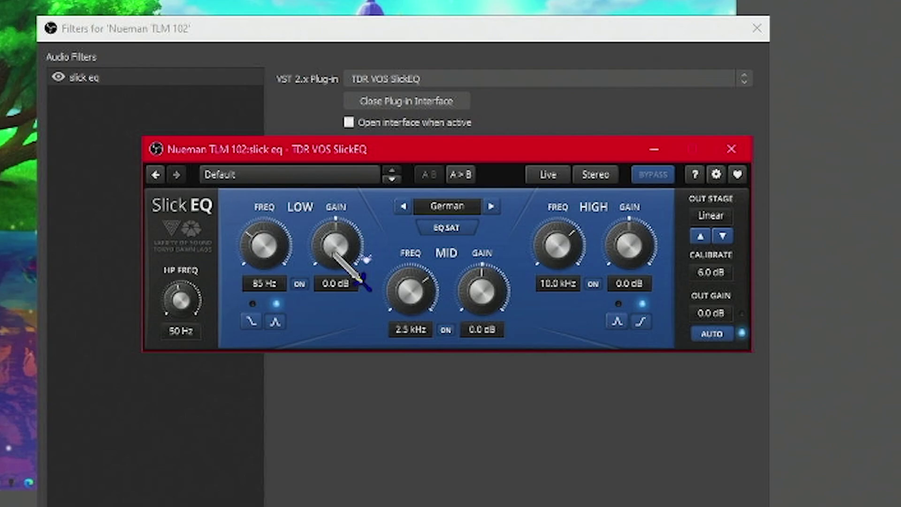
left_click_drag(339, 261, 338, 257)
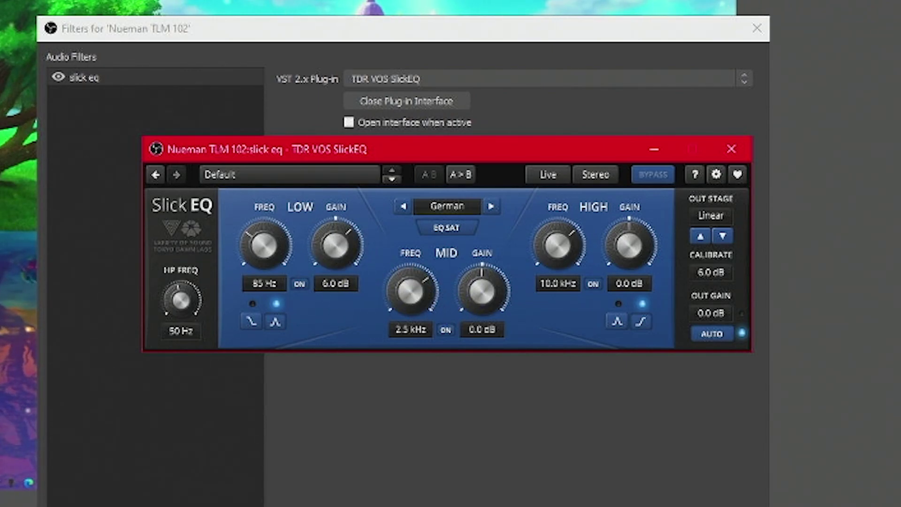
left_click_drag(410, 291, 410, 307)
left_click_drag(482, 298, 482, 299)
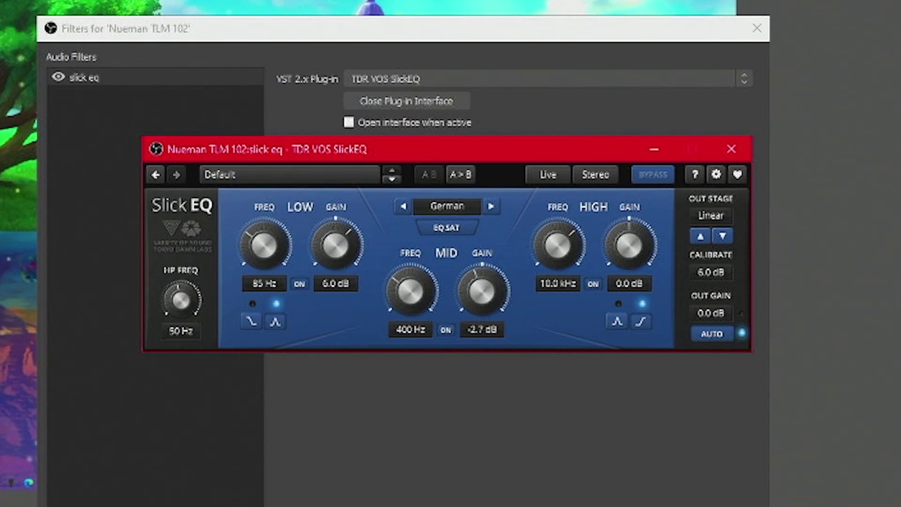
left_click_drag(483, 300, 483, 305)
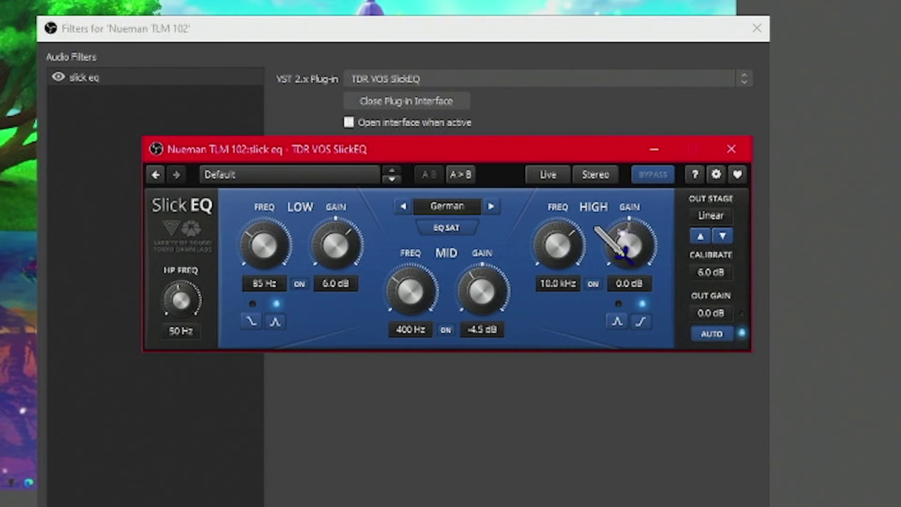
Boost highs 9 dB at 5 kHz, choose Deep output, calibrate to 9 dB, and set 6 dB output gain
left_click_drag(550, 241, 549, 253)
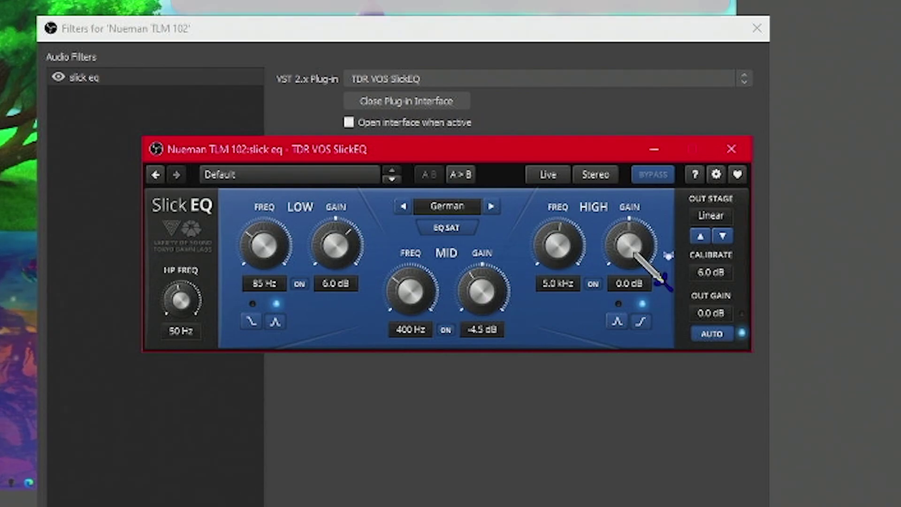
left_click_drag(629, 244, 630, 231)
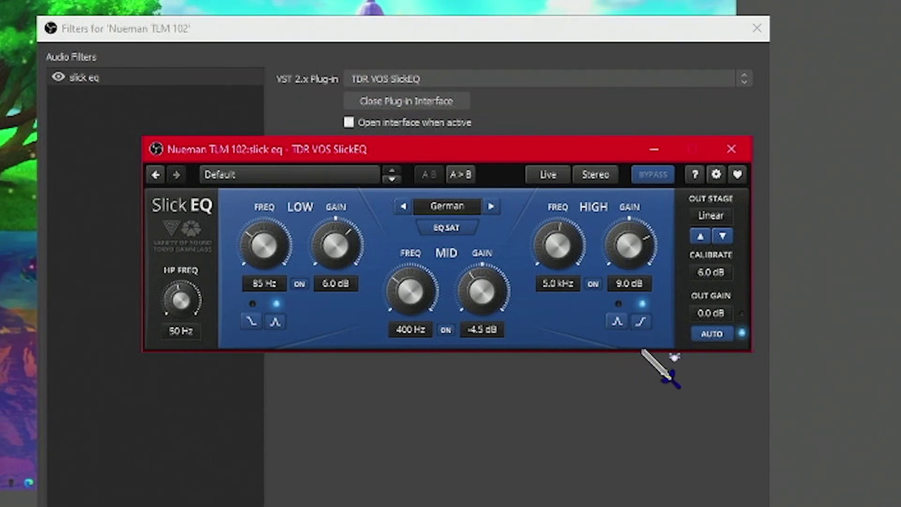
left_click(723, 236)
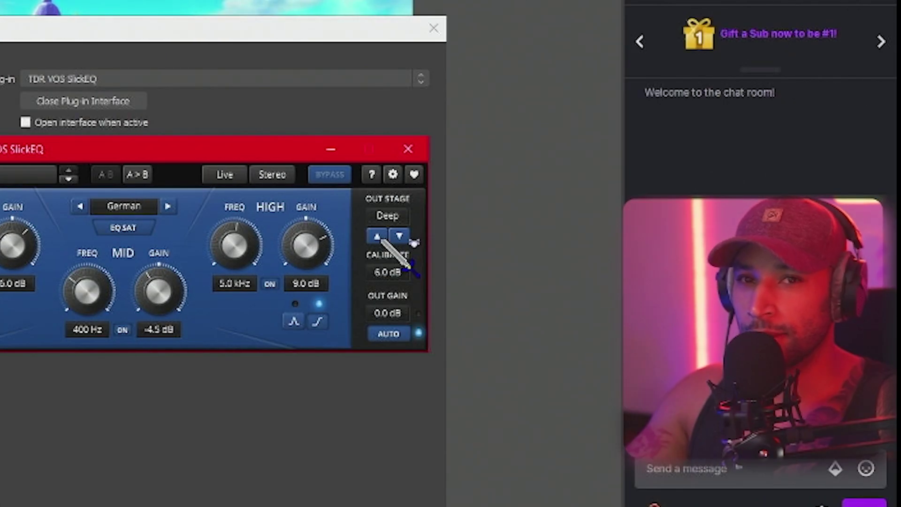
left_click(394, 274)
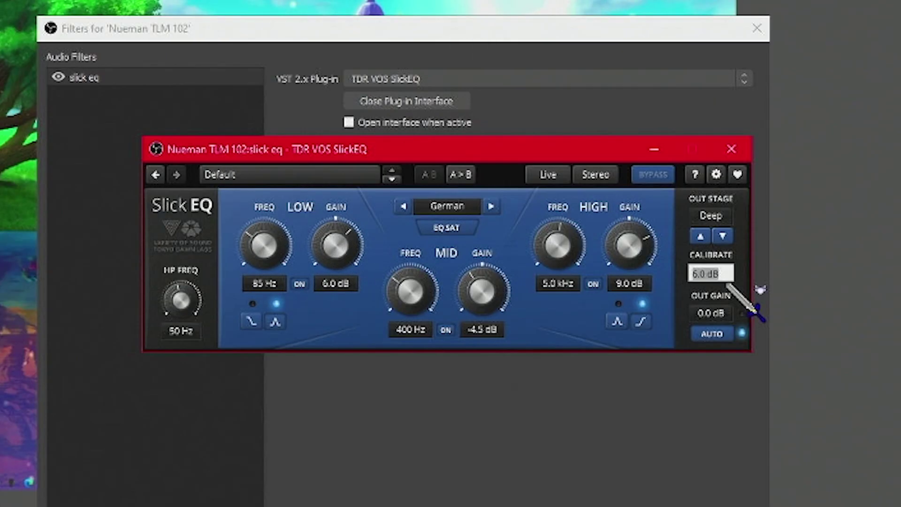
type("9")
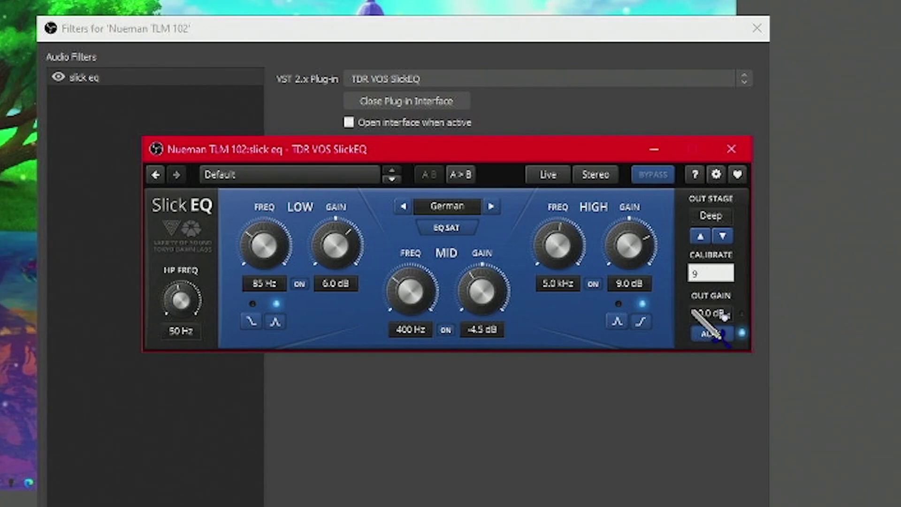
key("Return")
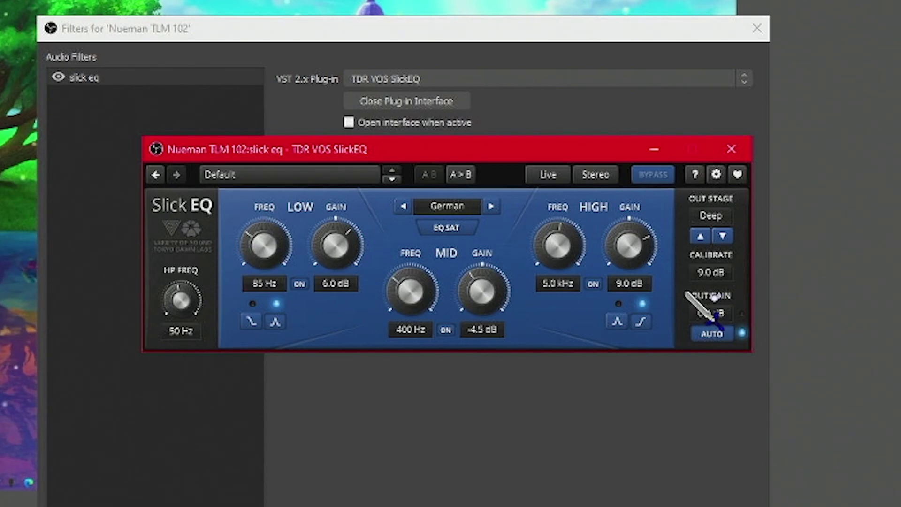
left_click(719, 315)
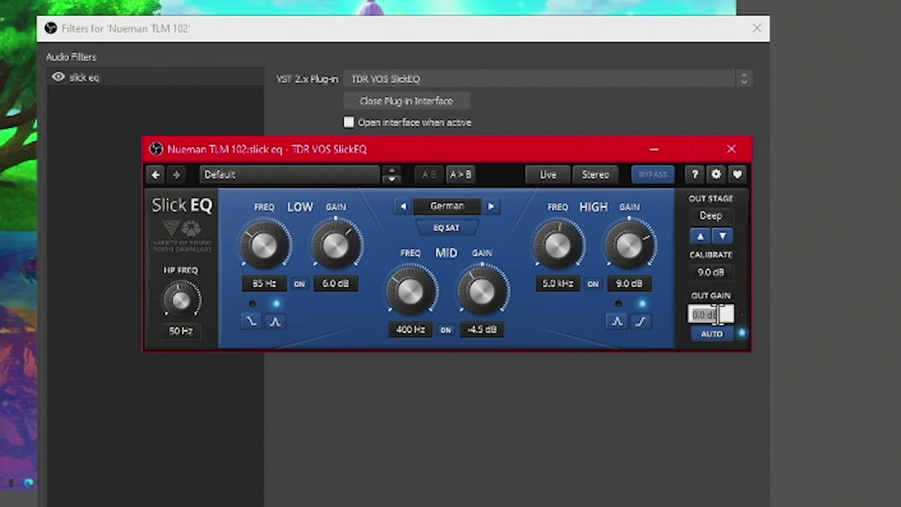
type("6")
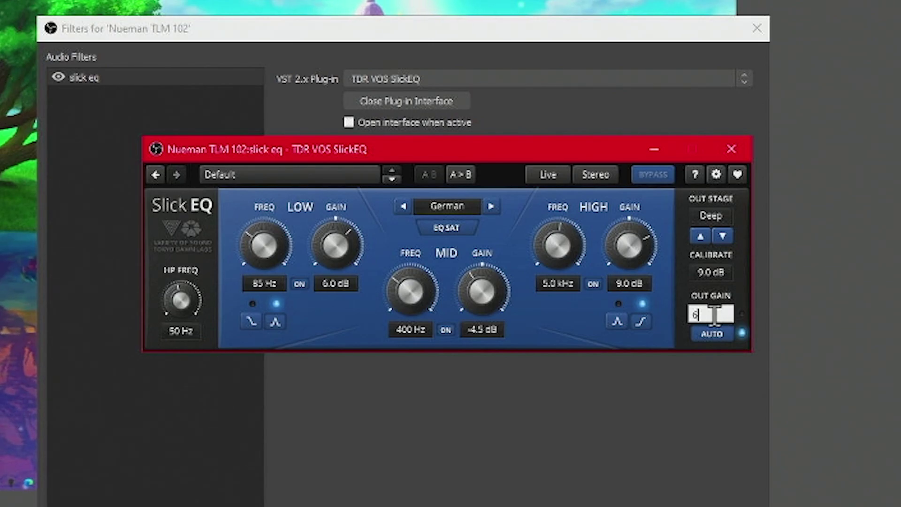
key("Return")
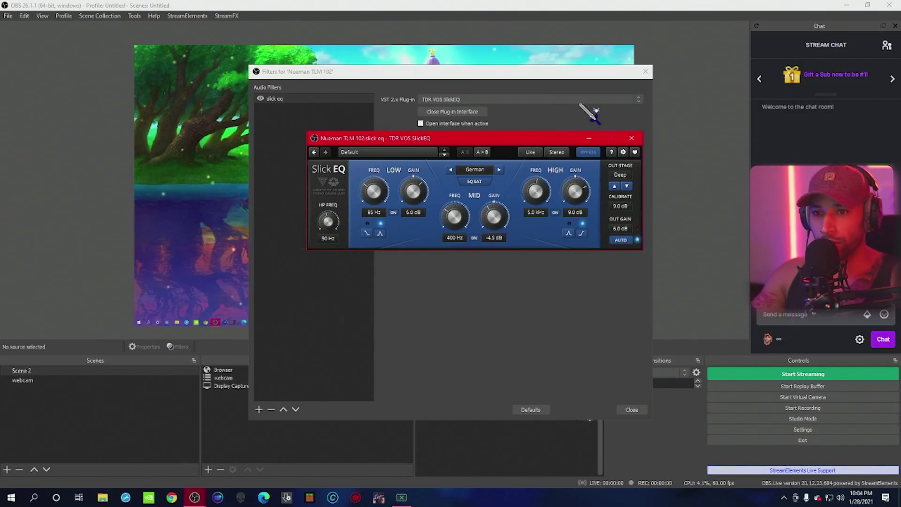
Add a VST 2.x filter named 'nova' and load TDR Nova into it
left_click(633, 138)
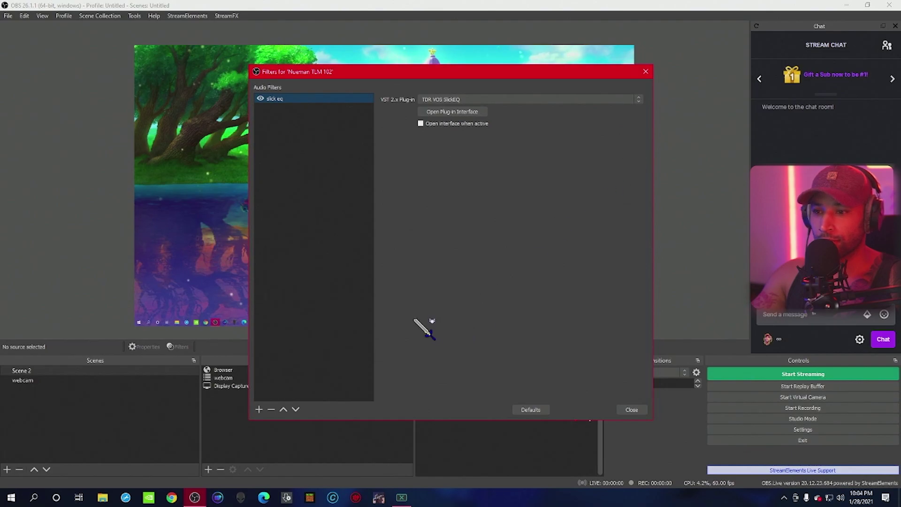
left_click(259, 410)
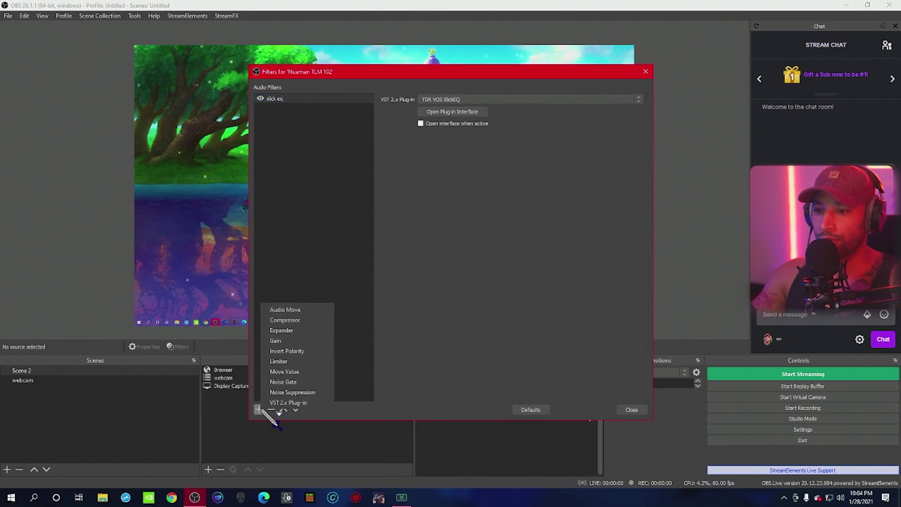
left_click(288, 403)
type("n")
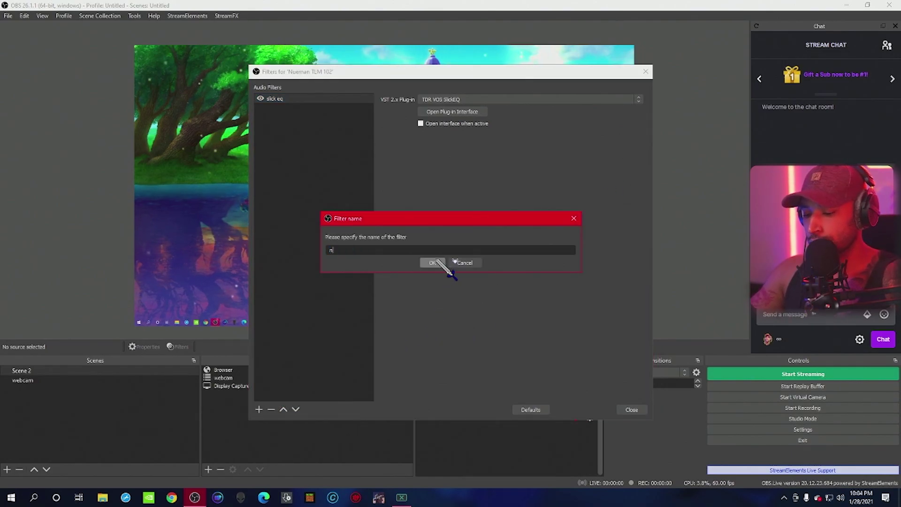
type("ova")
left_click(433, 262)
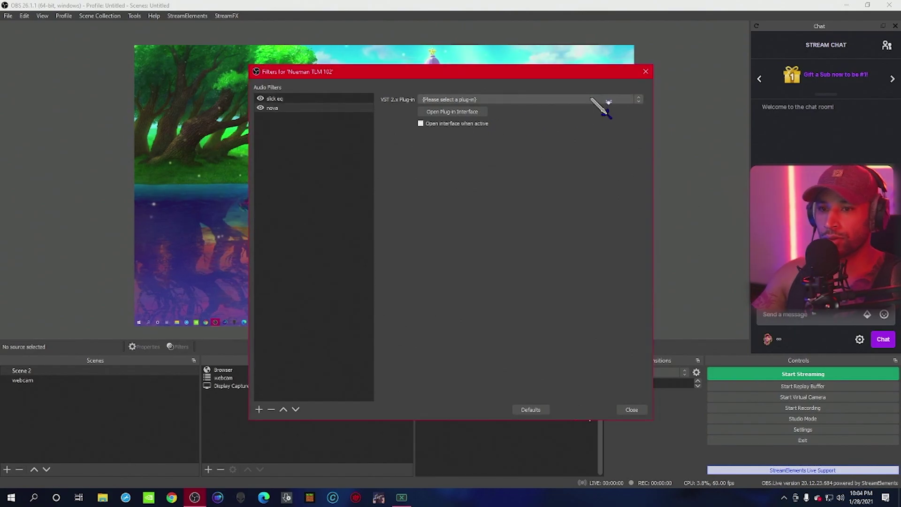
left_click(592, 99)
left_click(464, 125)
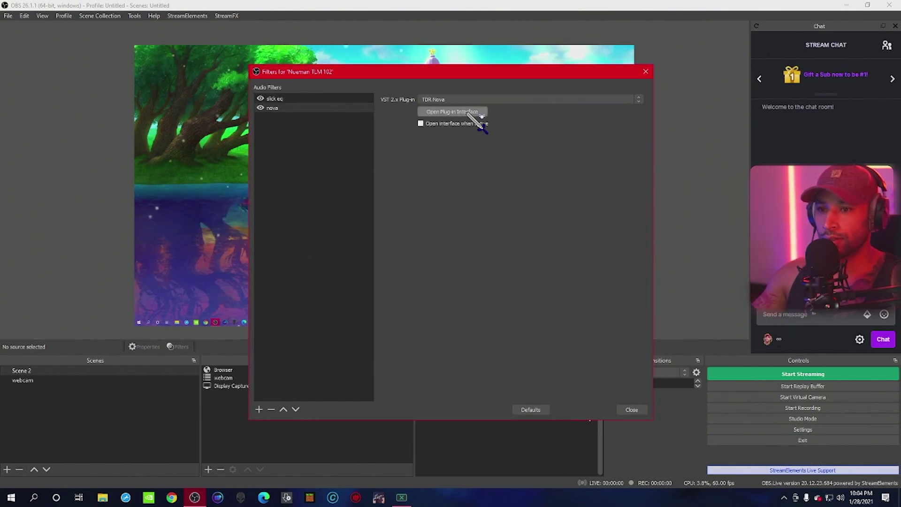
In TDR Nova, switch off bands II and III and set processing quality to Eco
left_click(469, 113)
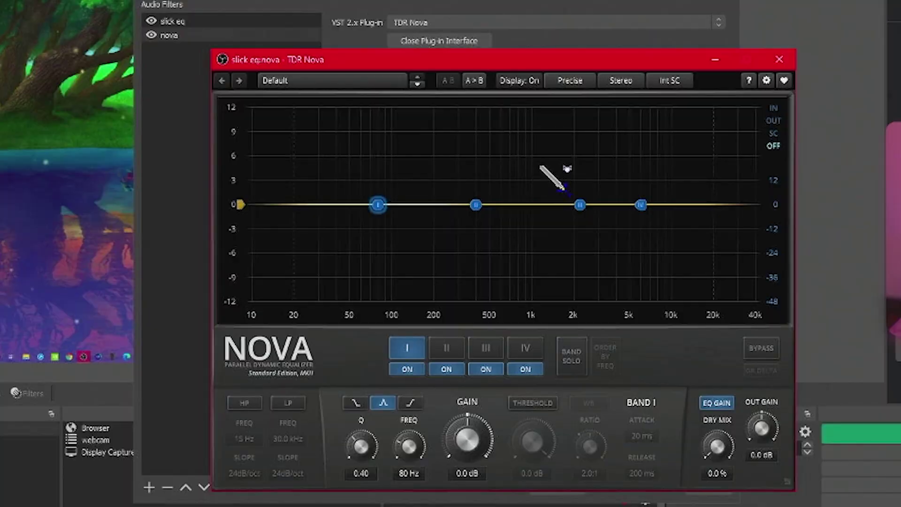
left_click(456, 369)
left_click(488, 369)
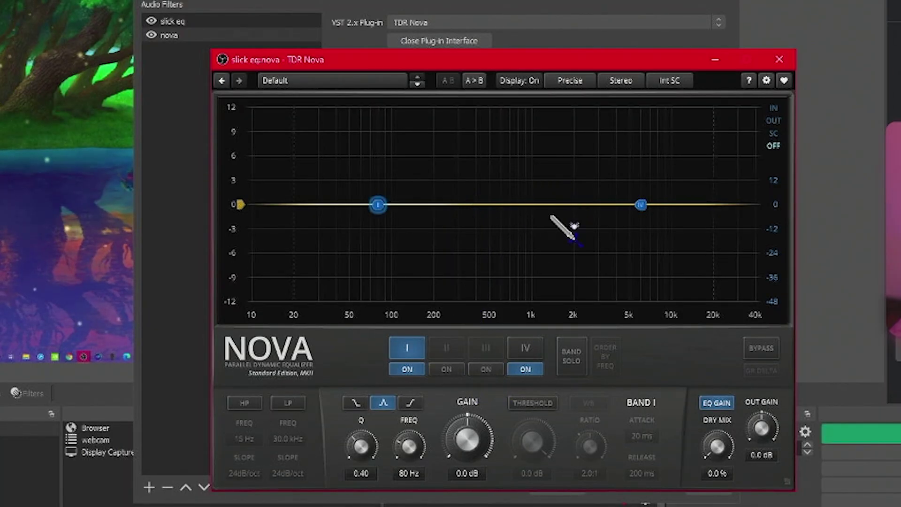
left_click(497, 240)
left_click(592, 83)
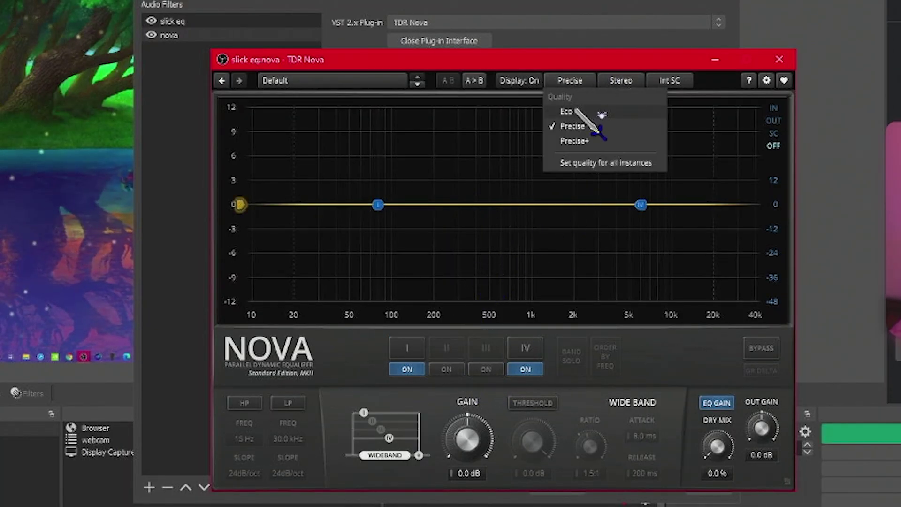
left_click(577, 112)
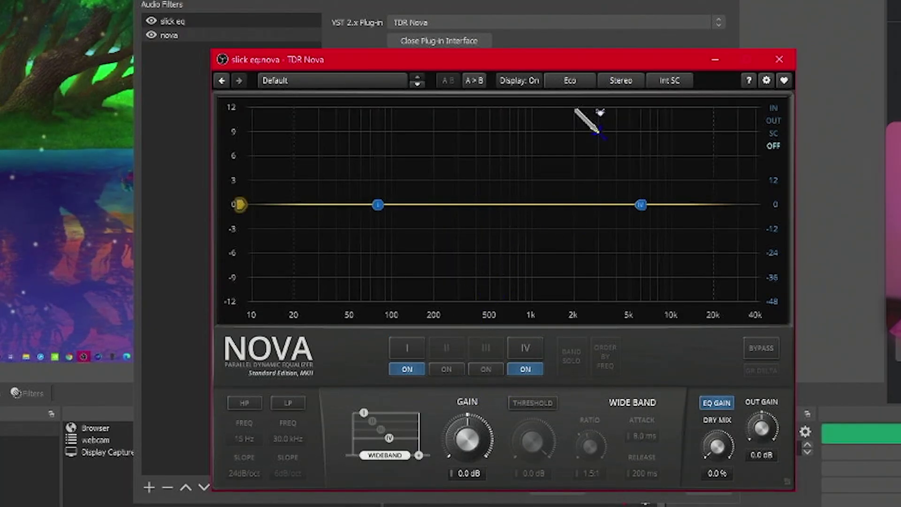
Set band I to Q 0.50 at 100 Hz, dynamic with -12 dB threshold and 10:1 ratio
left_click(408, 350)
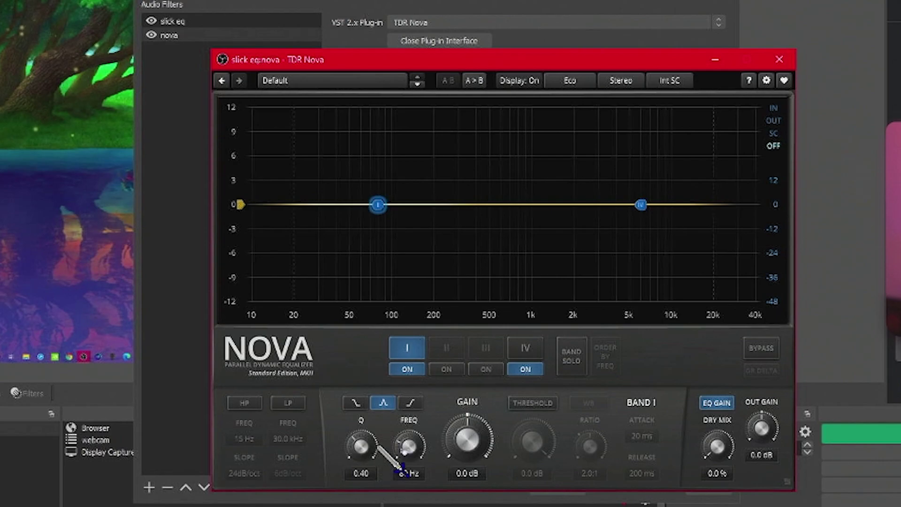
left_click_drag(369, 462, 369, 459)
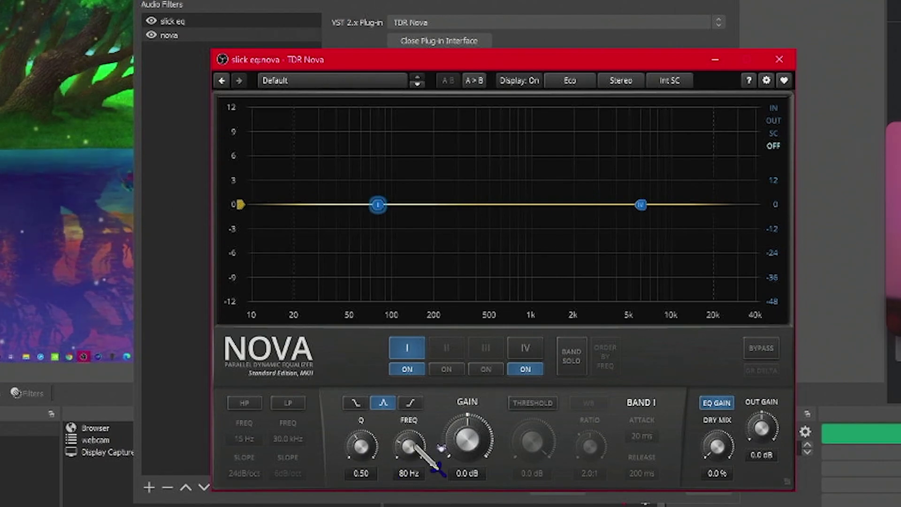
left_click_drag(410, 446, 410, 441)
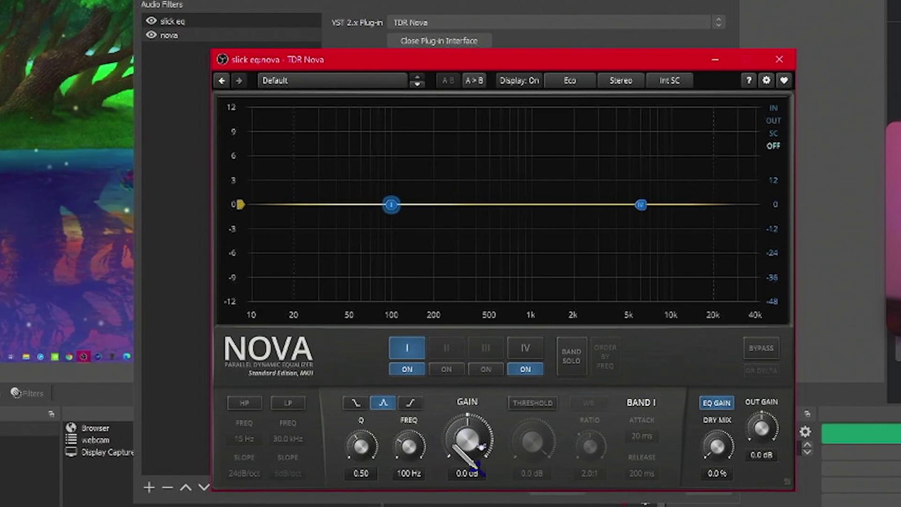
left_click(546, 406)
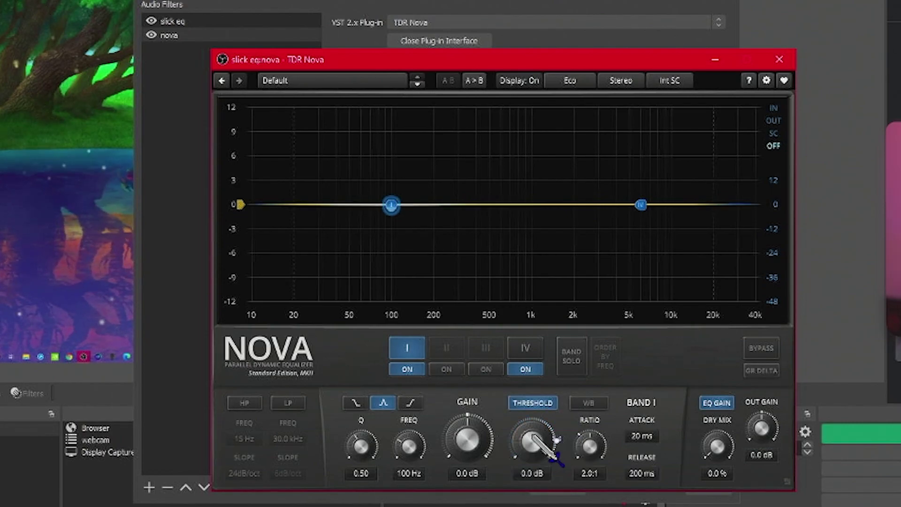
left_click_drag(550, 442, 549, 472)
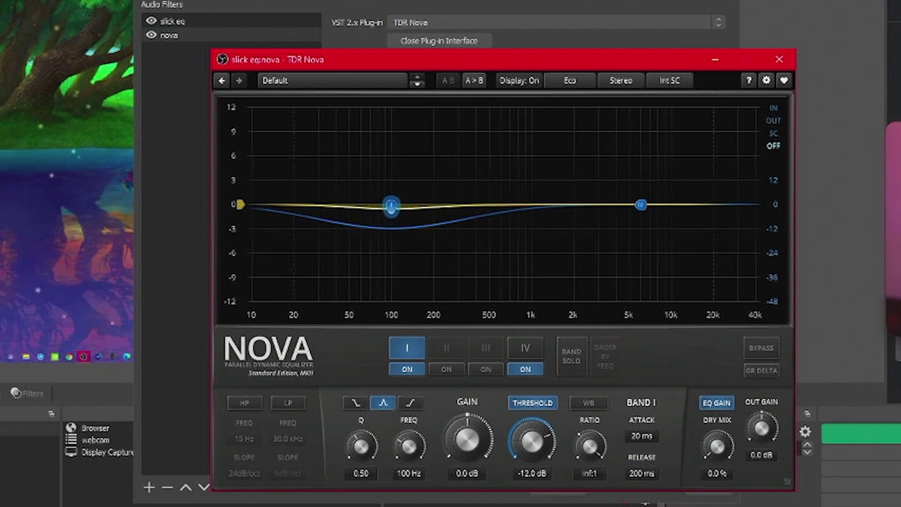
left_click_drag(589, 446, 590, 453)
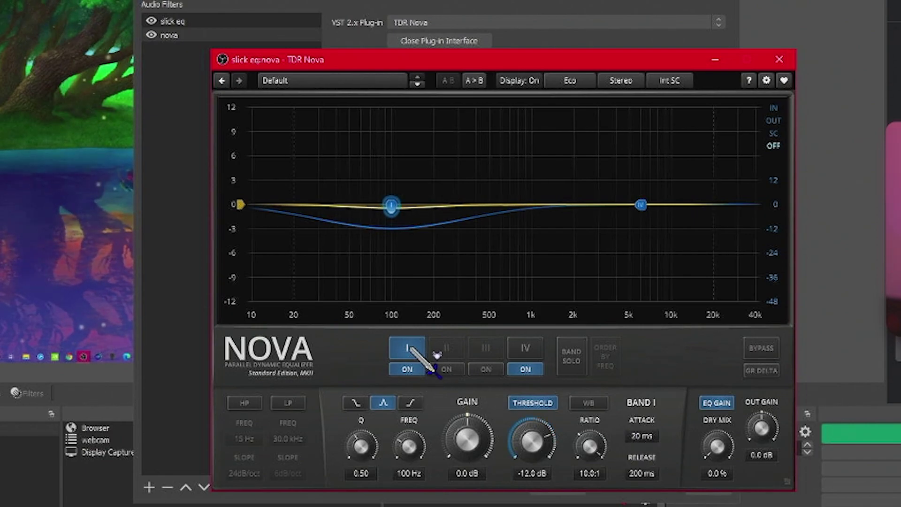
Make band IV a dynamic 9 kHz bell: -25 dB threshold, 10 ms attack, 150 ms release
left_click(525, 348)
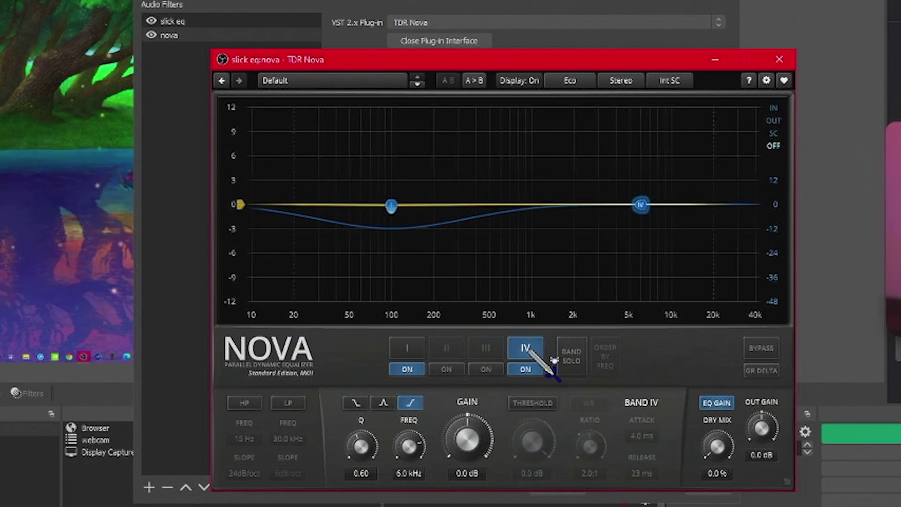
left_click(387, 402)
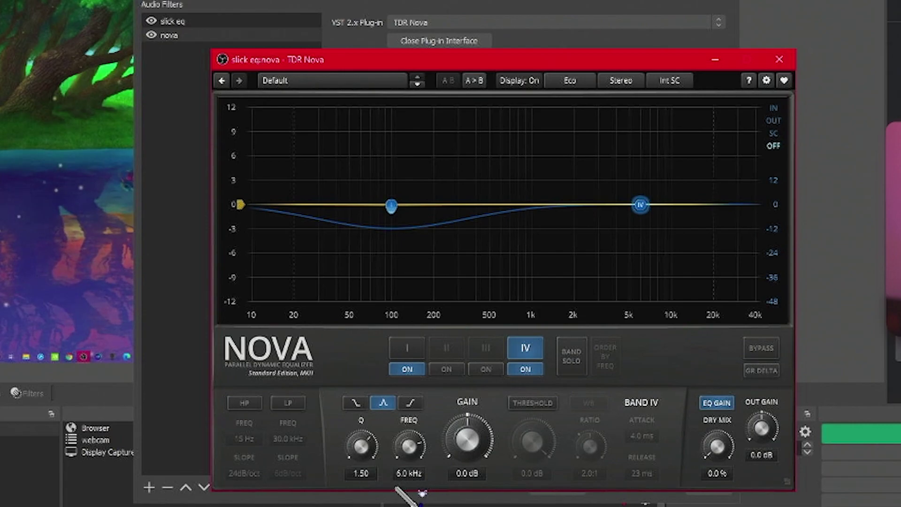
left_click_drag(434, 463, 435, 451)
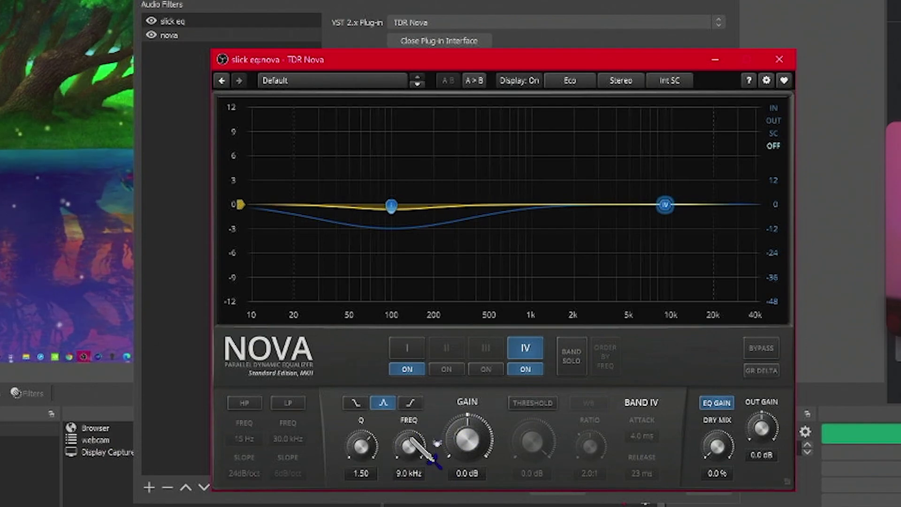
left_click(536, 403)
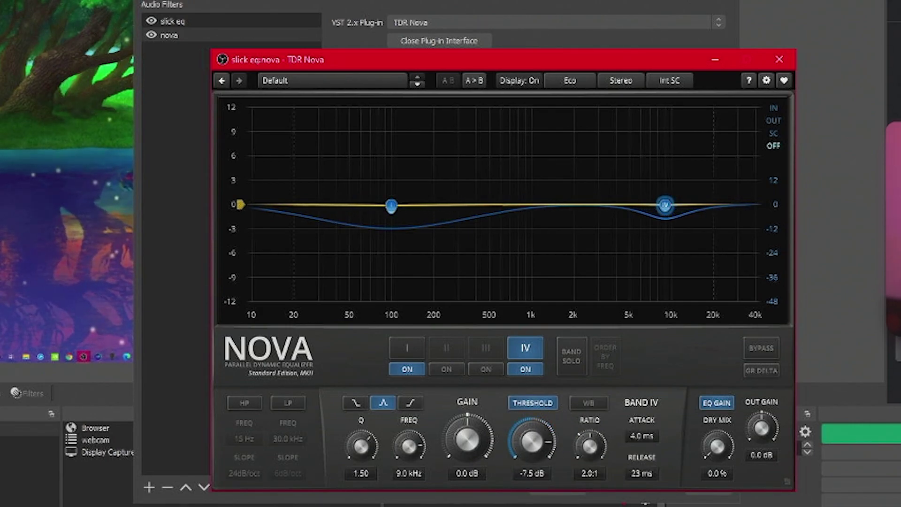
left_click_drag(532, 442, 532, 478)
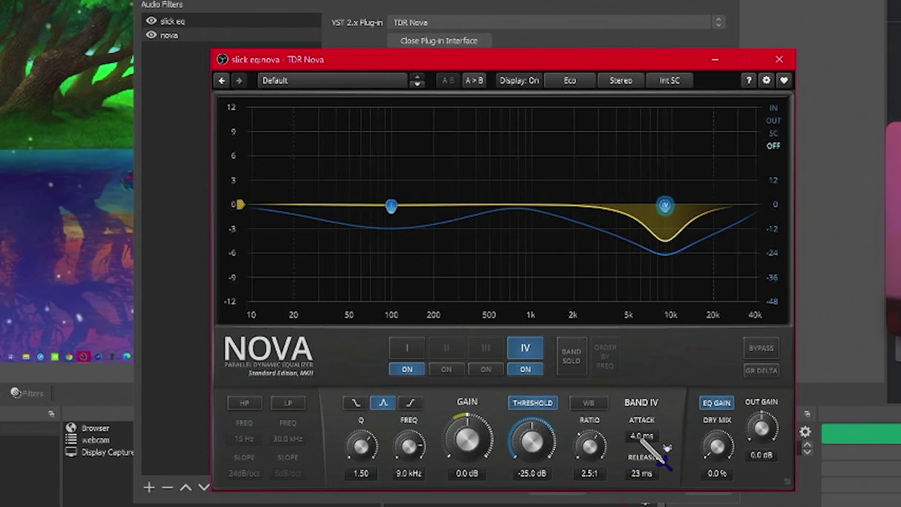
left_click_drag(647, 437, 647, 428)
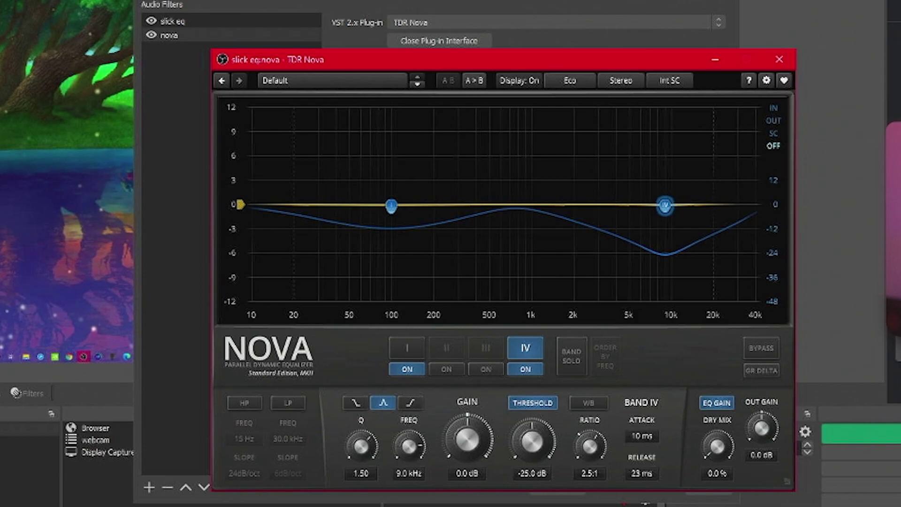
left_click_drag(641, 473, 641, 458)
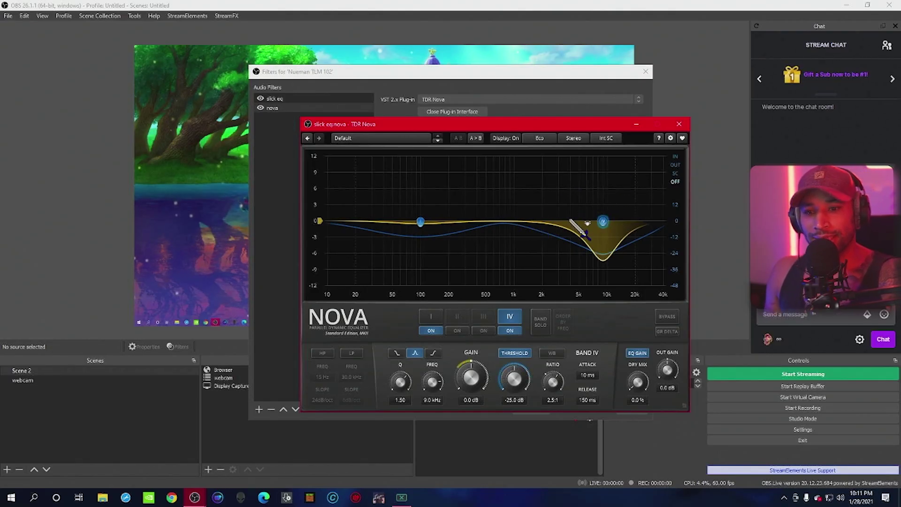
Add a 'kotelnikov' VST filter running TDR Kotelnikov at Eco quality with 6dB/Oct slope
left_click(680, 125)
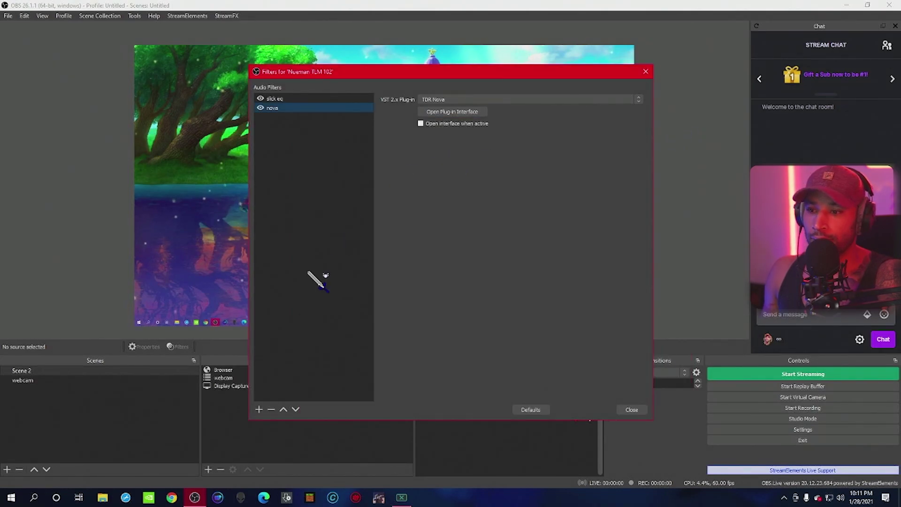
left_click(260, 409)
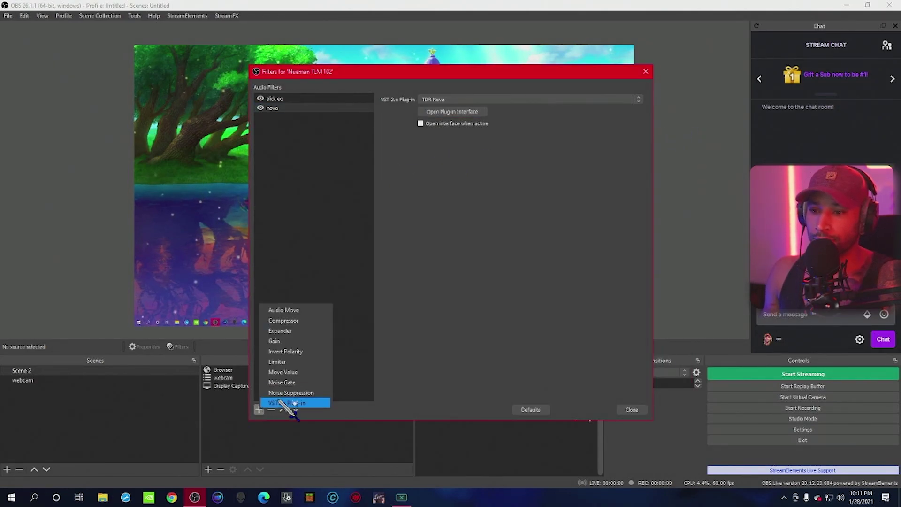
left_click(288, 403)
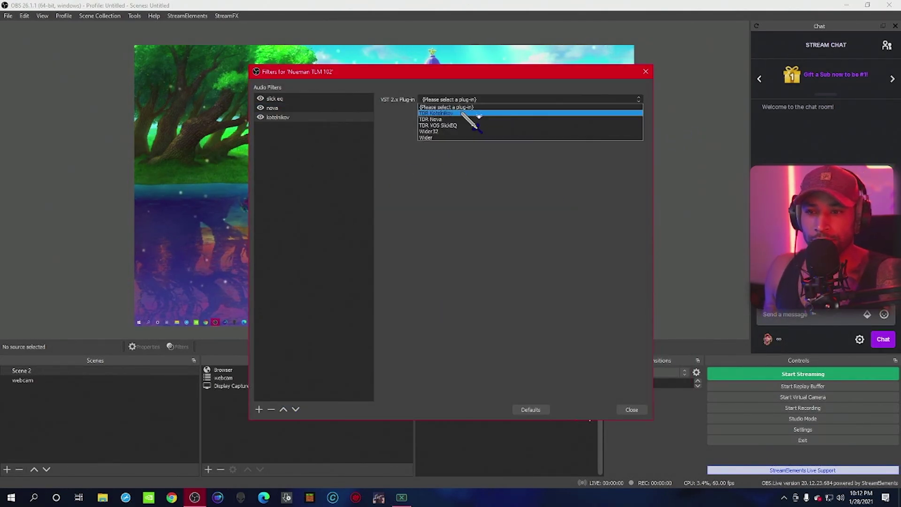
left_click(462, 113)
left_click(461, 112)
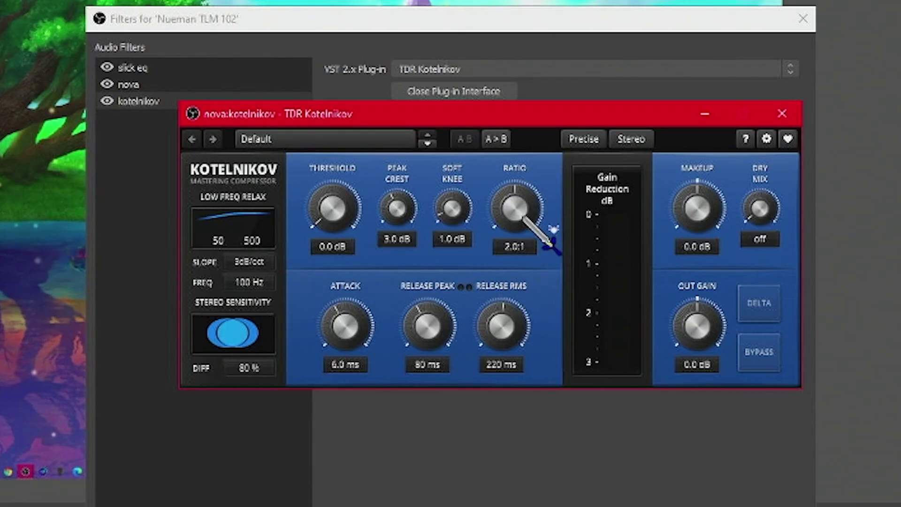
left_click(586, 140)
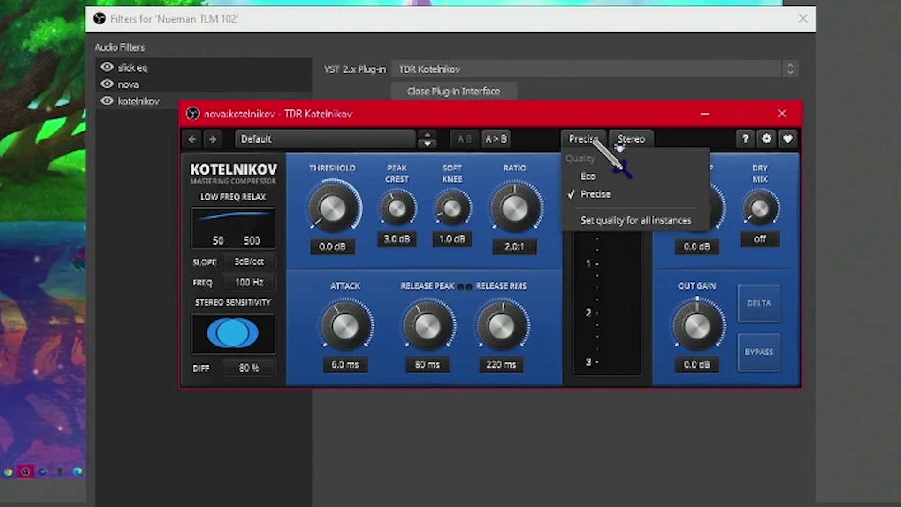
left_click(592, 179)
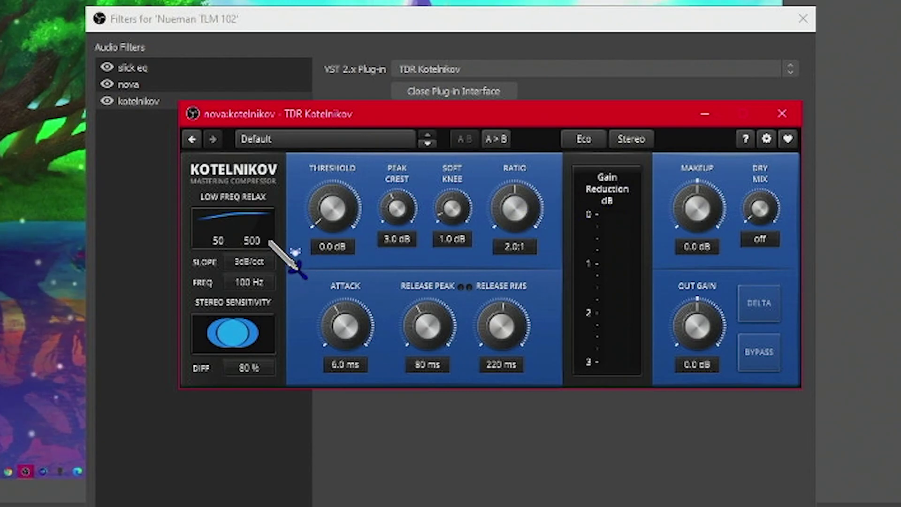
left_click(256, 265)
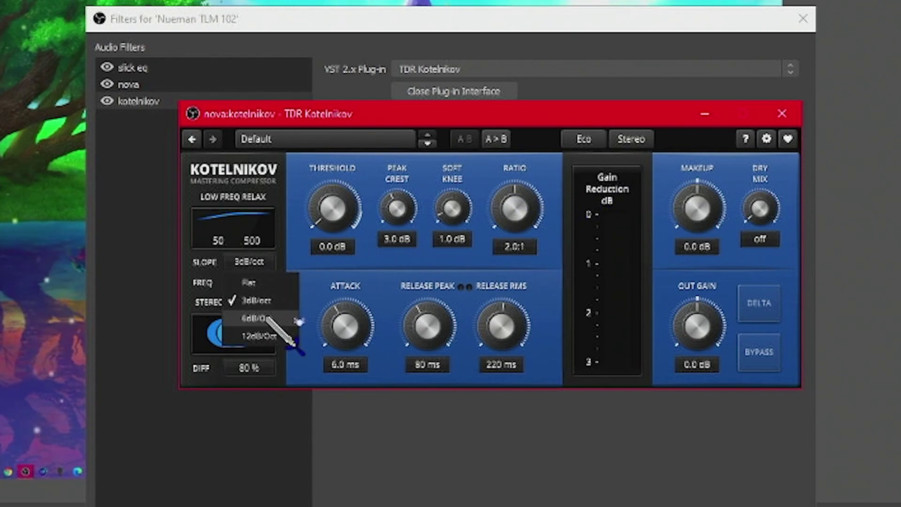
left_click(287, 318)
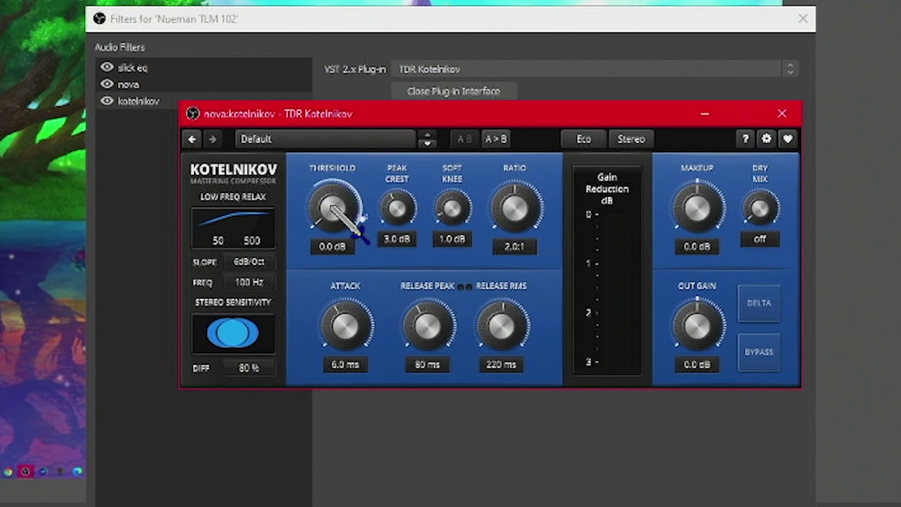
Set -25 dB threshold, RMS crest, 9 dB knee, 2.5:1 ratio, 8 ms attack, 250 ms release, 3 dB gain
left_click_drag(338, 195, 338, 199)
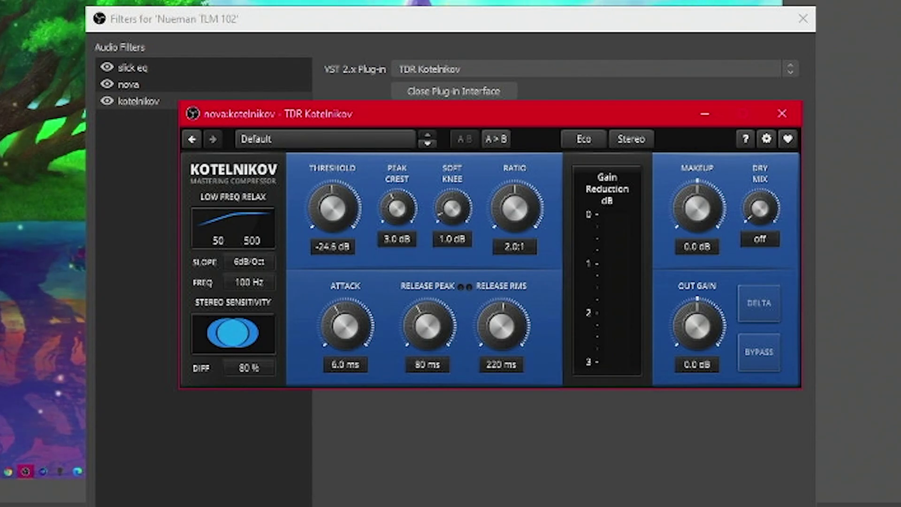
left_click_drag(338, 199, 338, 202)
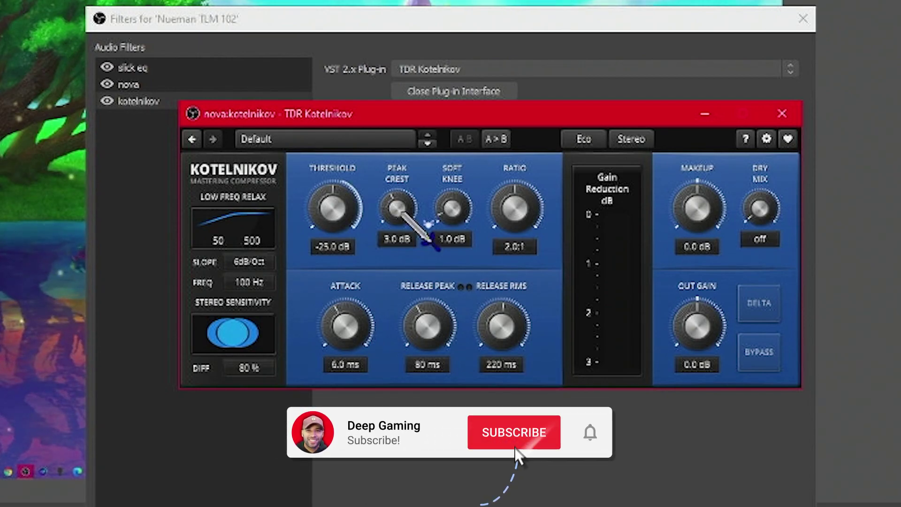
left_click_drag(397, 208, 397, 193)
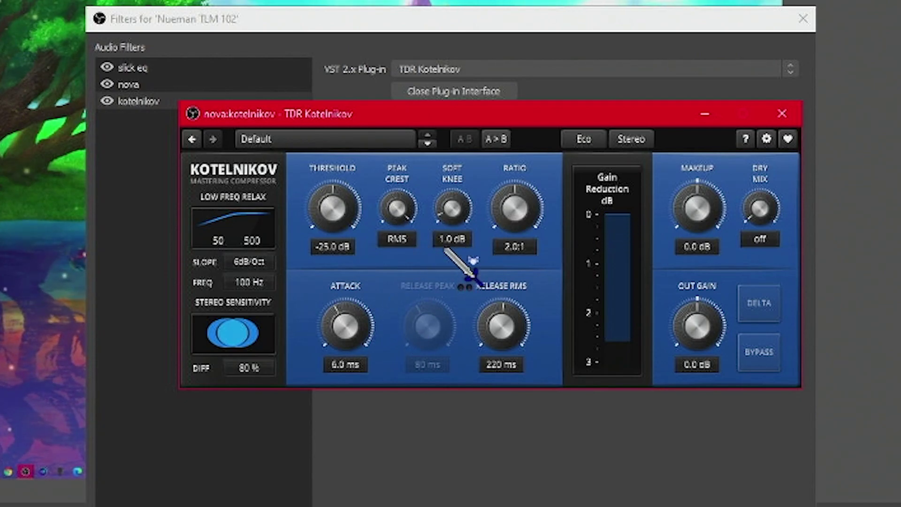
left_click_drag(452, 209, 452, 173)
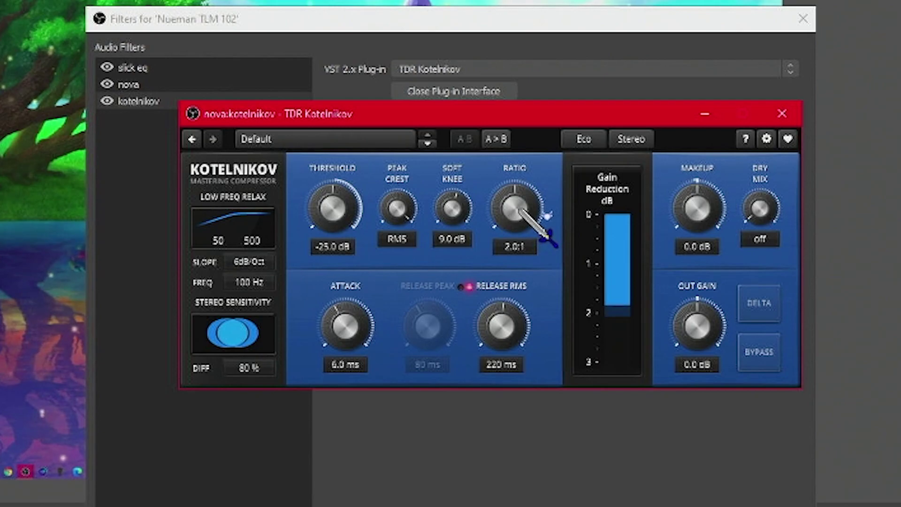
left_click_drag(518, 209, 518, 199)
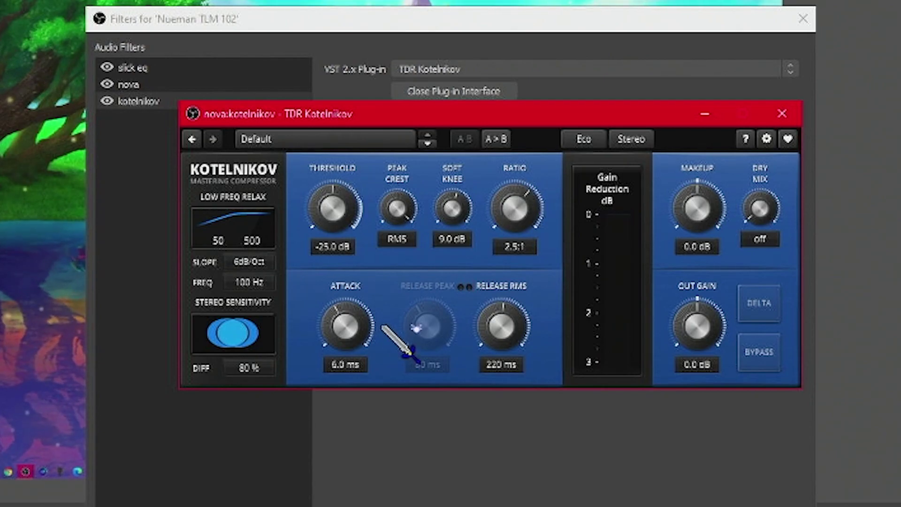
left_click_drag(355, 336, 356, 328)
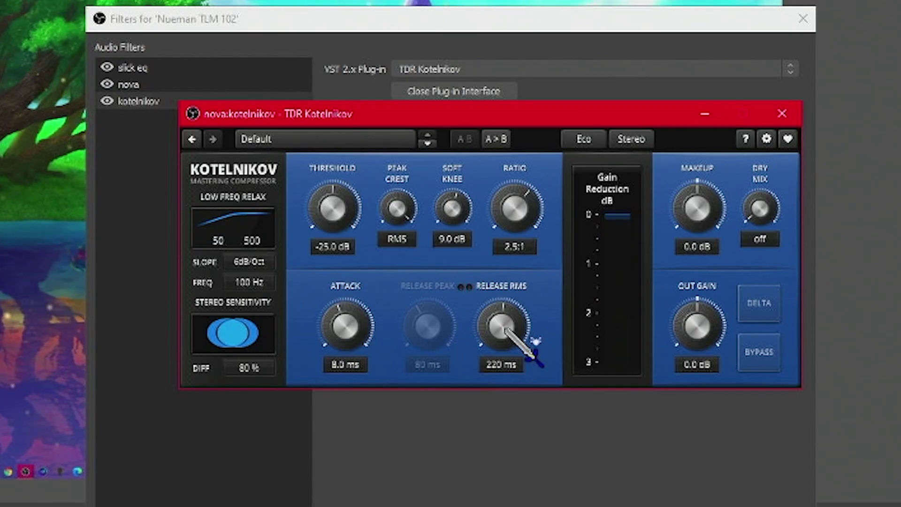
left_click_drag(535, 336, 536, 322)
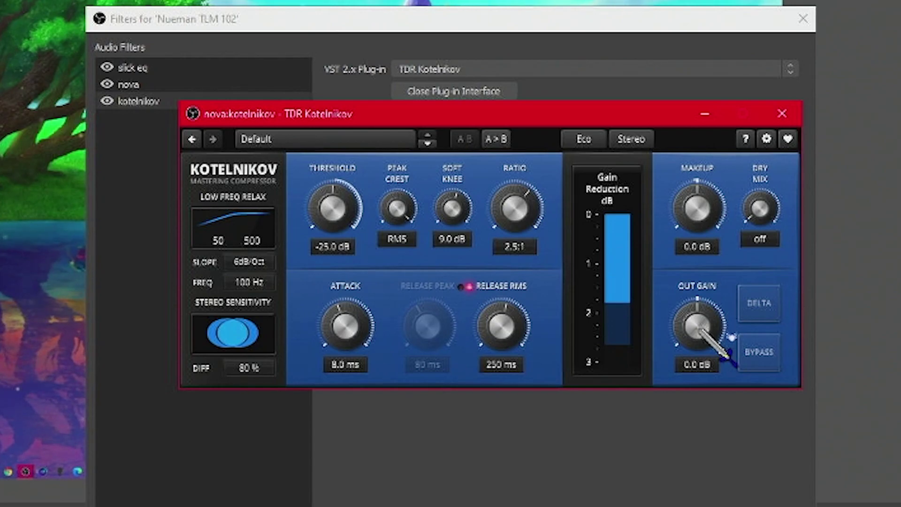
left_click_drag(698, 326, 698, 300)
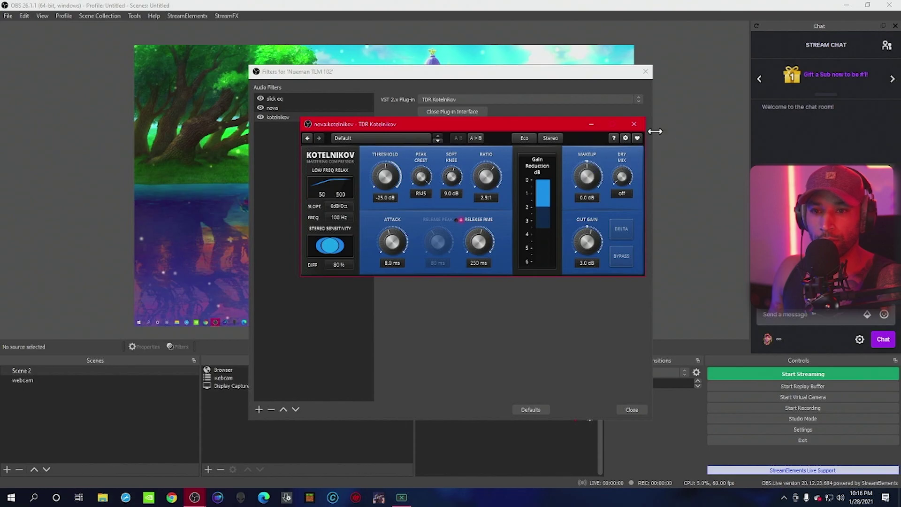
Add a VST 2.x filter named 'wider' loaded with Polyverse Wider
left_click(635, 125)
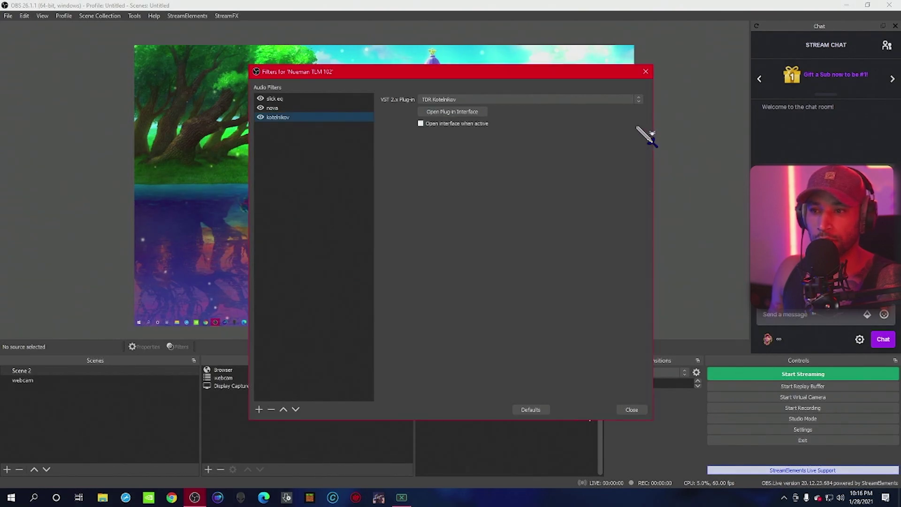
left_click(260, 409)
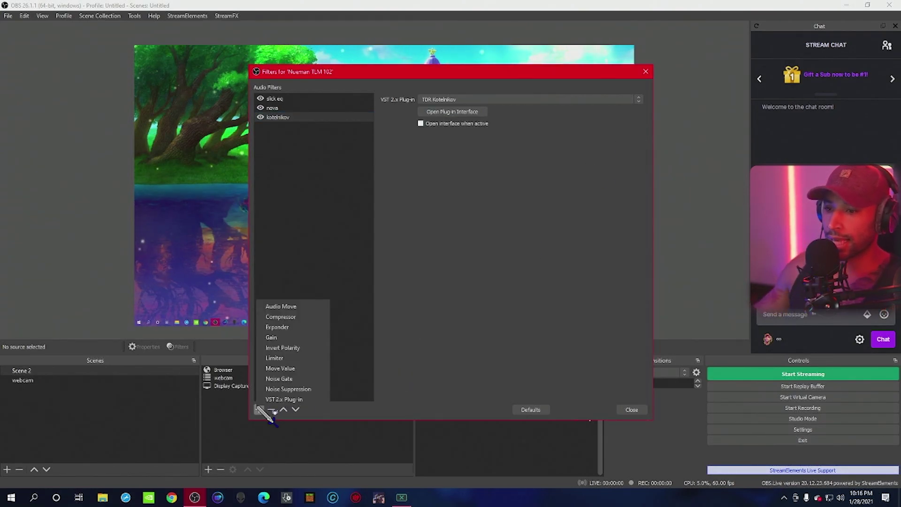
left_click(291, 399)
type("wider")
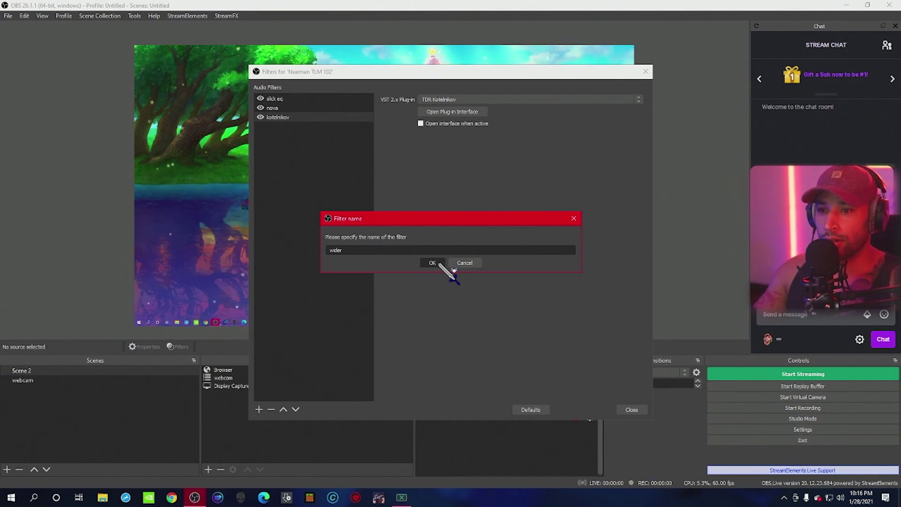
left_click(433, 263)
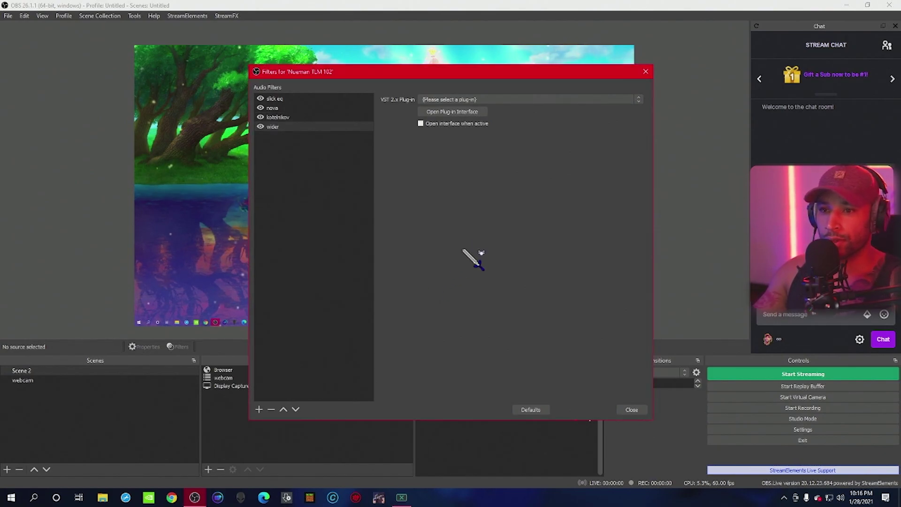
left_click(639, 99)
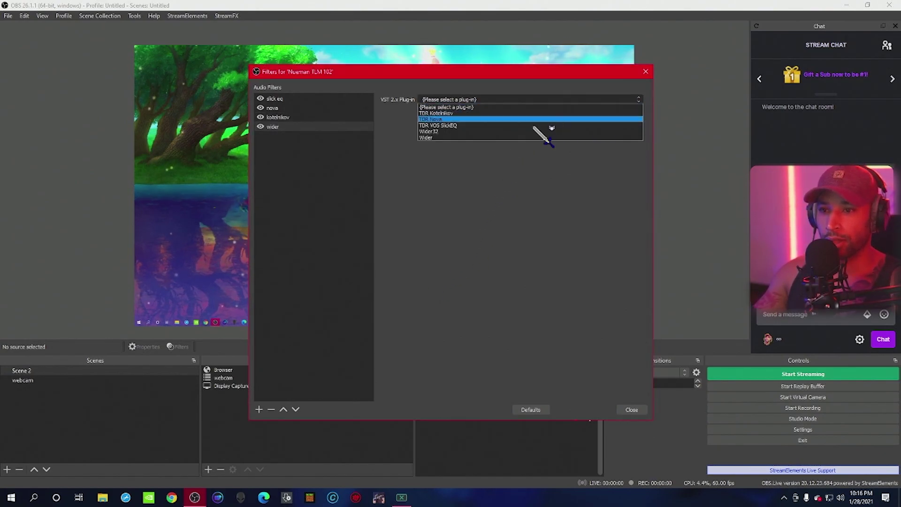
left_click(440, 137)
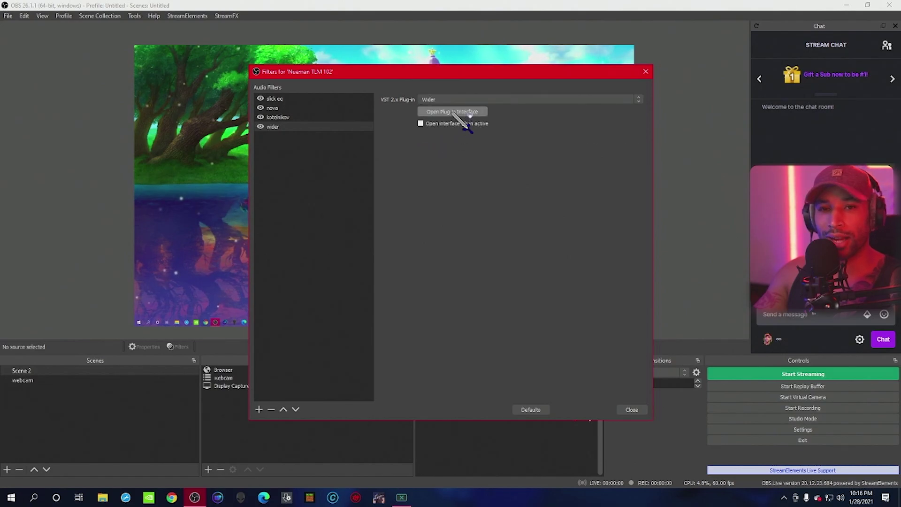
Reduce Wider's stereo width to 25%
left_click(452, 112)
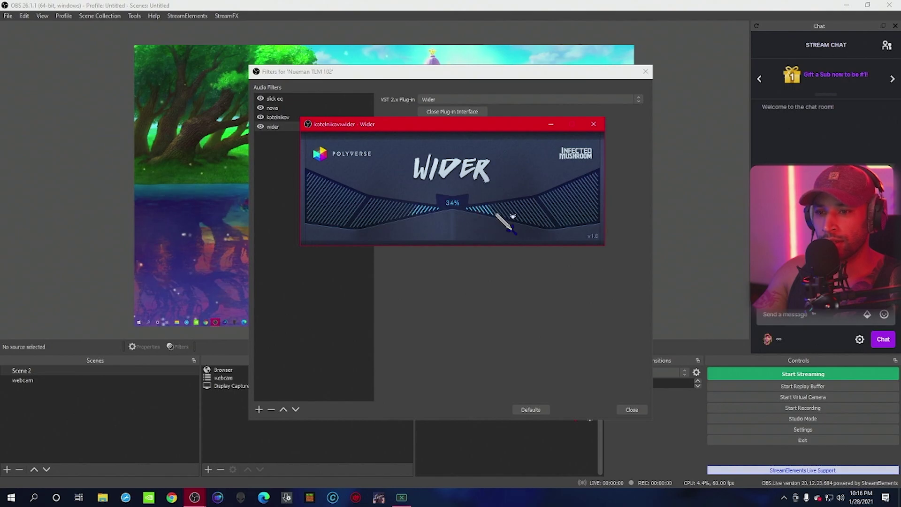
left_click_drag(512, 217, 508, 221)
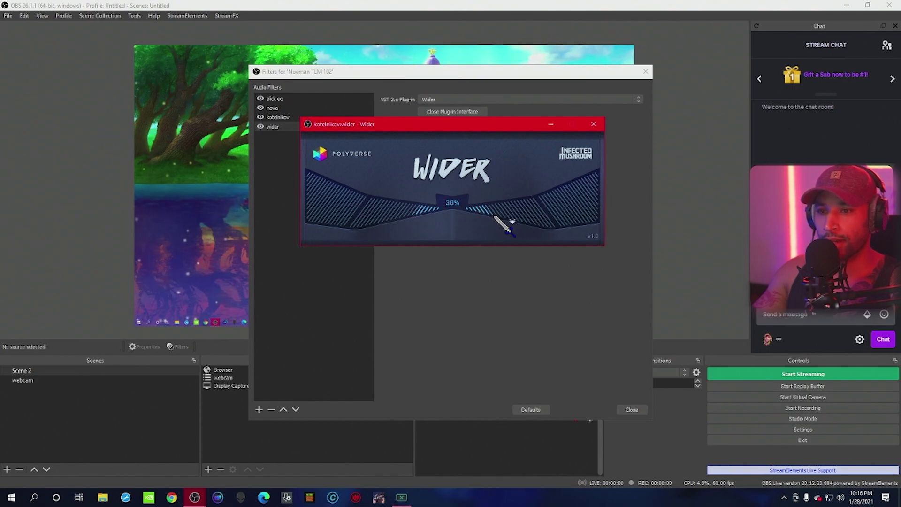
left_click_drag(514, 223, 507, 221)
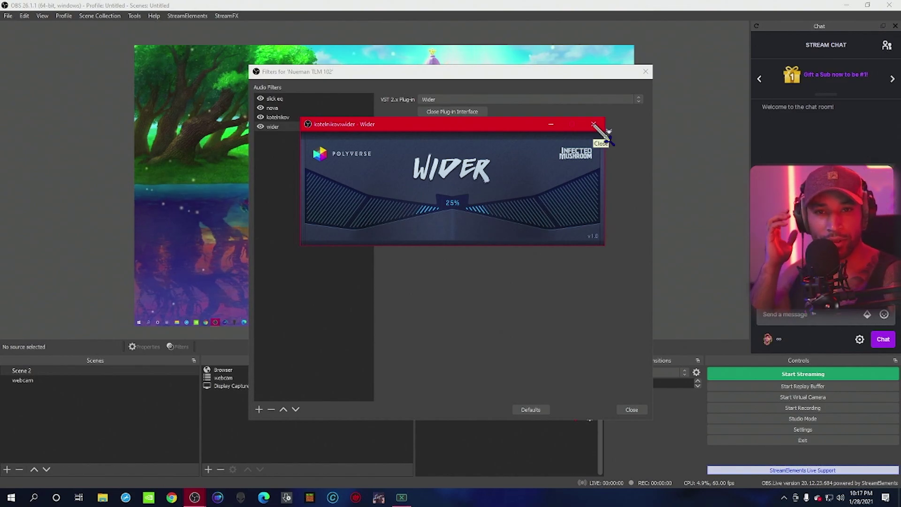
left_click_drag(506, 217, 486, 220)
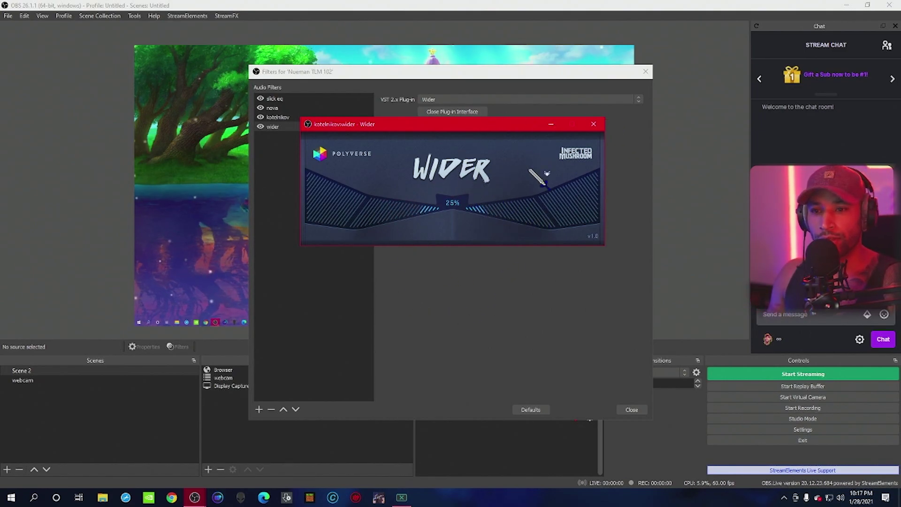
left_click(594, 124)
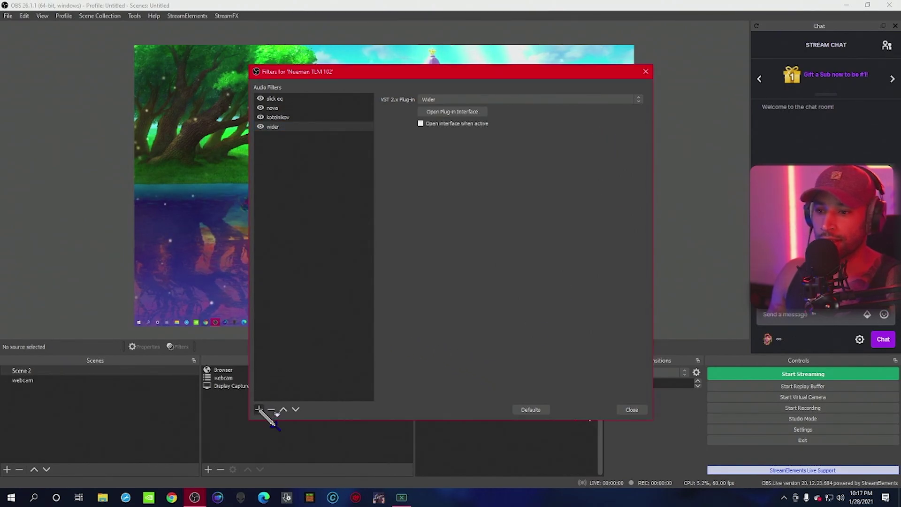
Add an Expander filter with a -32.00 dB threshold, 8 ms attack and slightly longer release
left_click(260, 410)
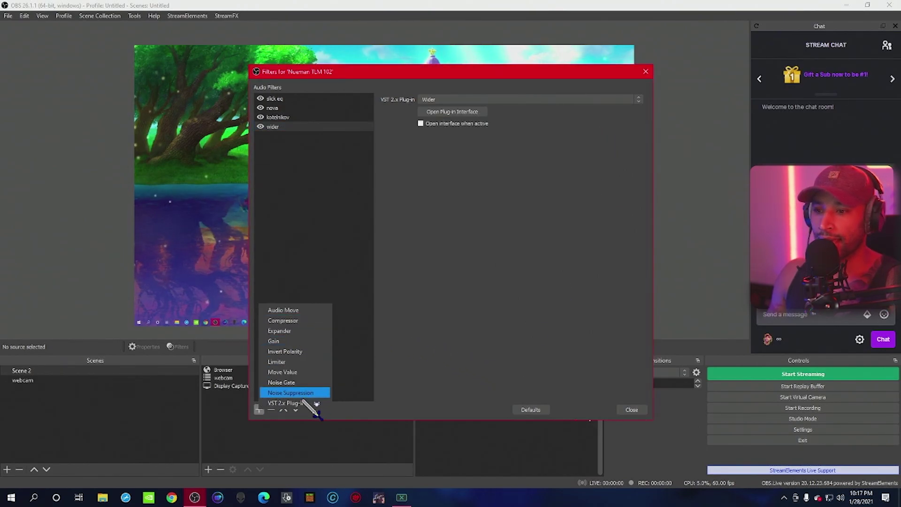
left_click(295, 332)
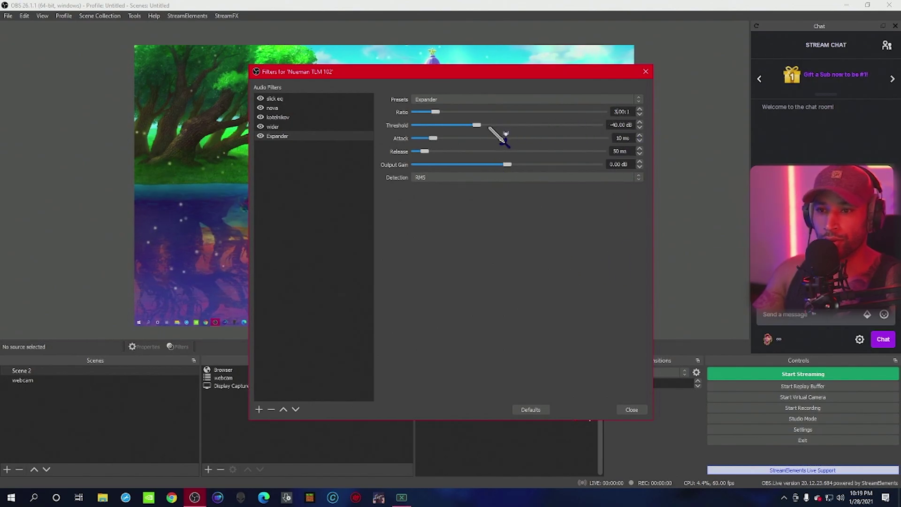
left_click_drag(488, 126, 501, 134)
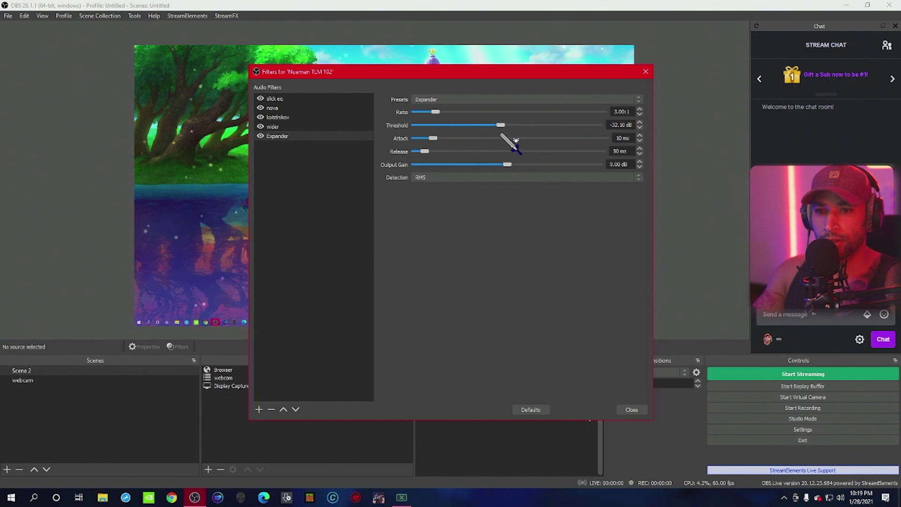
left_click(640, 122)
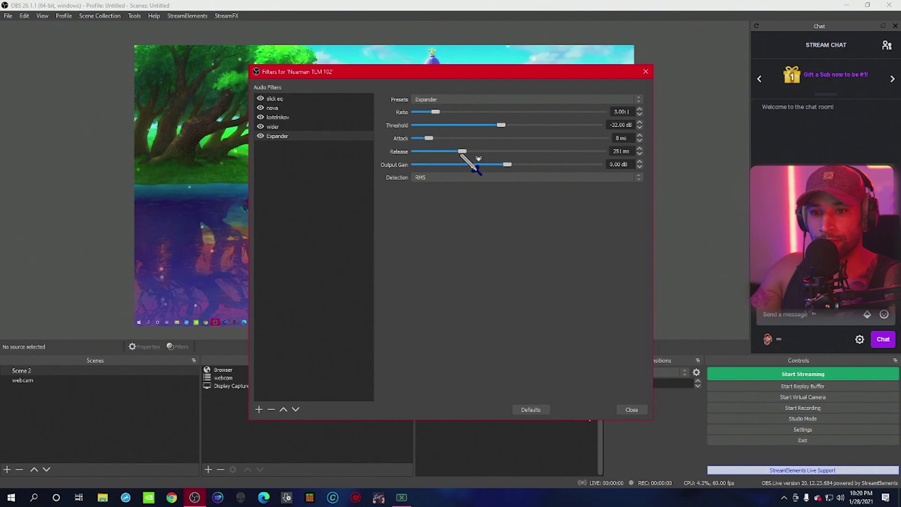
left_click(640, 149)
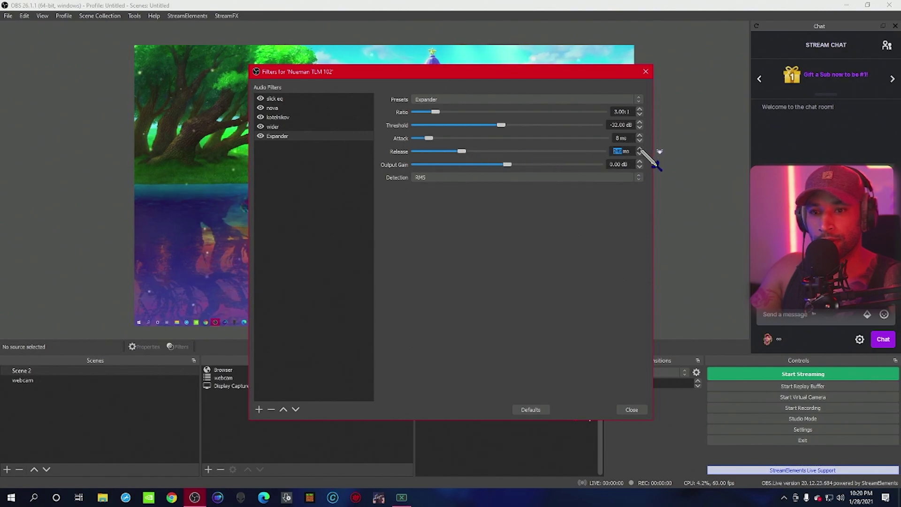
left_click(640, 150)
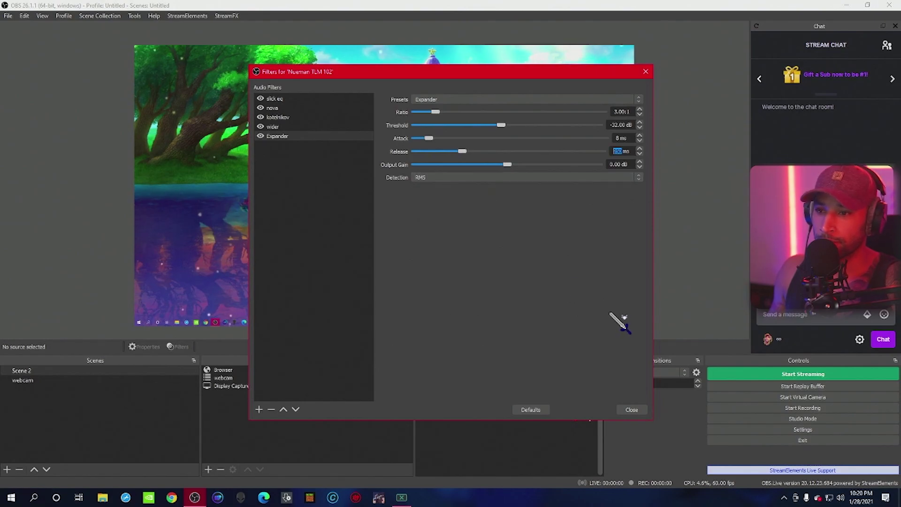
left_click(632, 409)
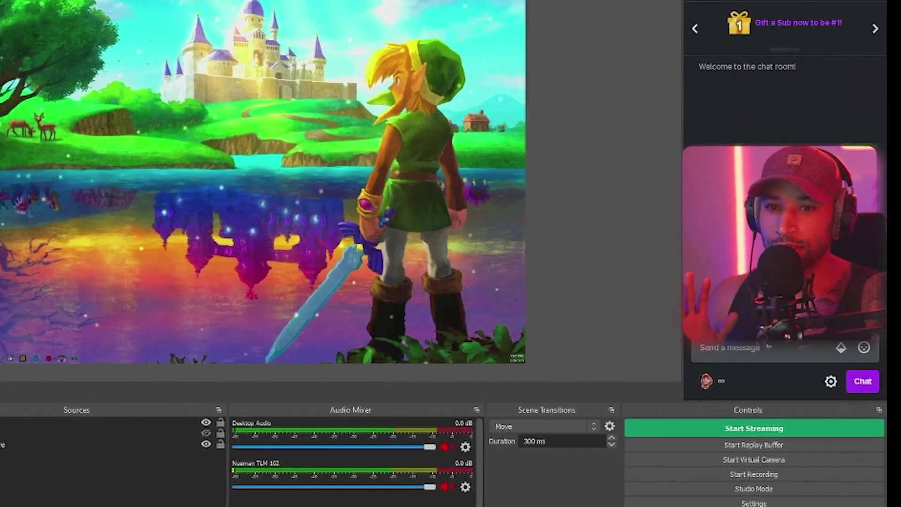